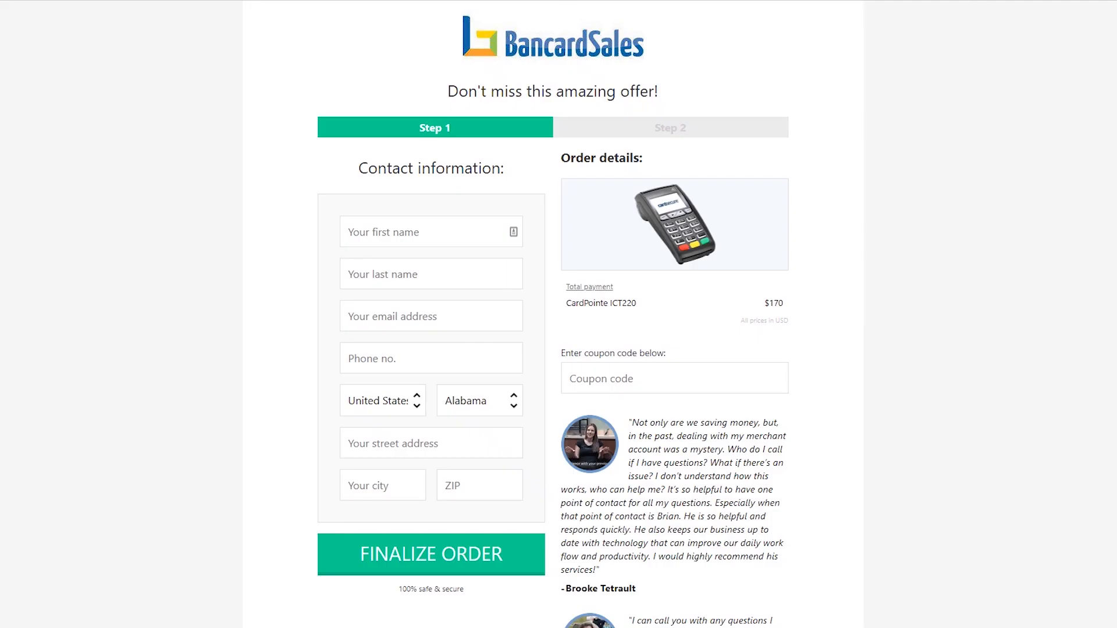
# Step: Look through the sample checkout pages for the CardPointe ICT220 and the CardPointe Mobile Reader
pyautogui.scroll(-3, 553, 314)
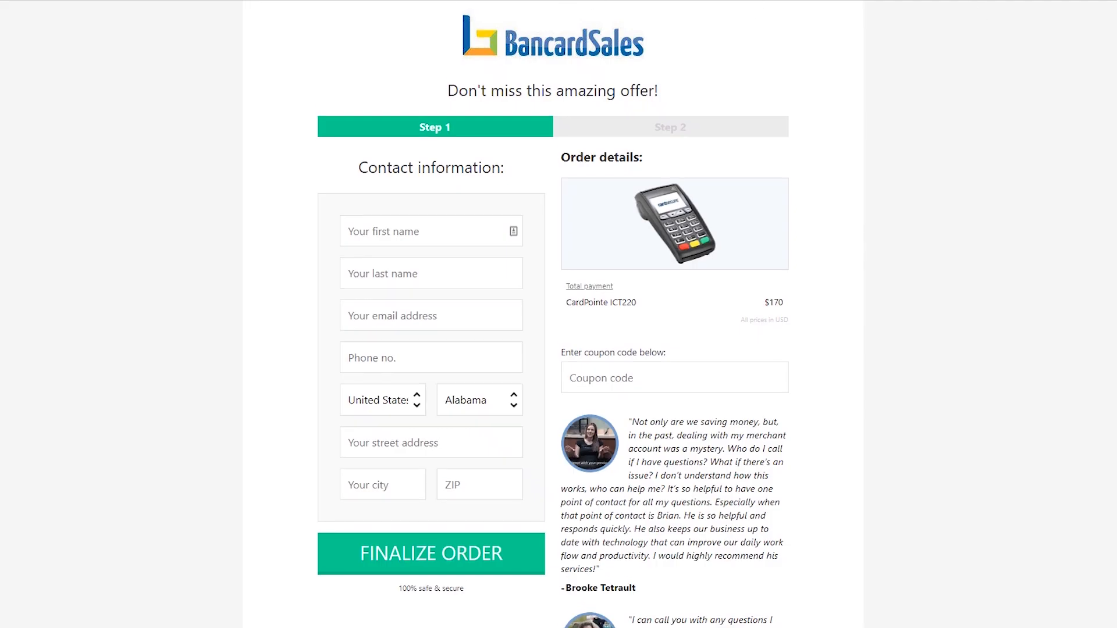
pyautogui.scroll(-1, 553, 314)
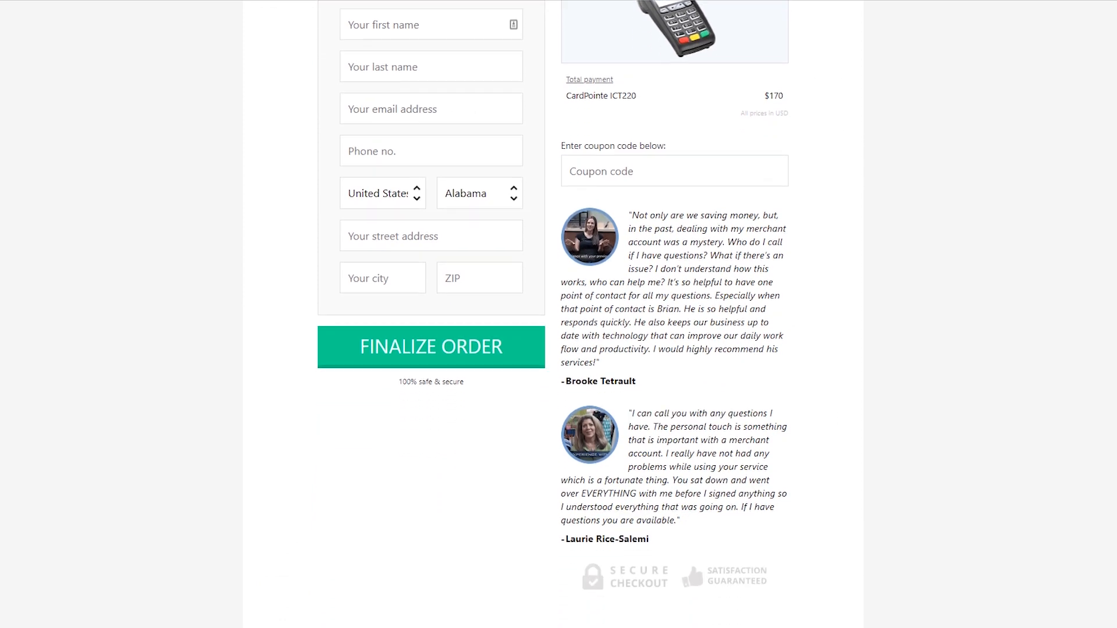
pyautogui.scroll(4, 552, 314)
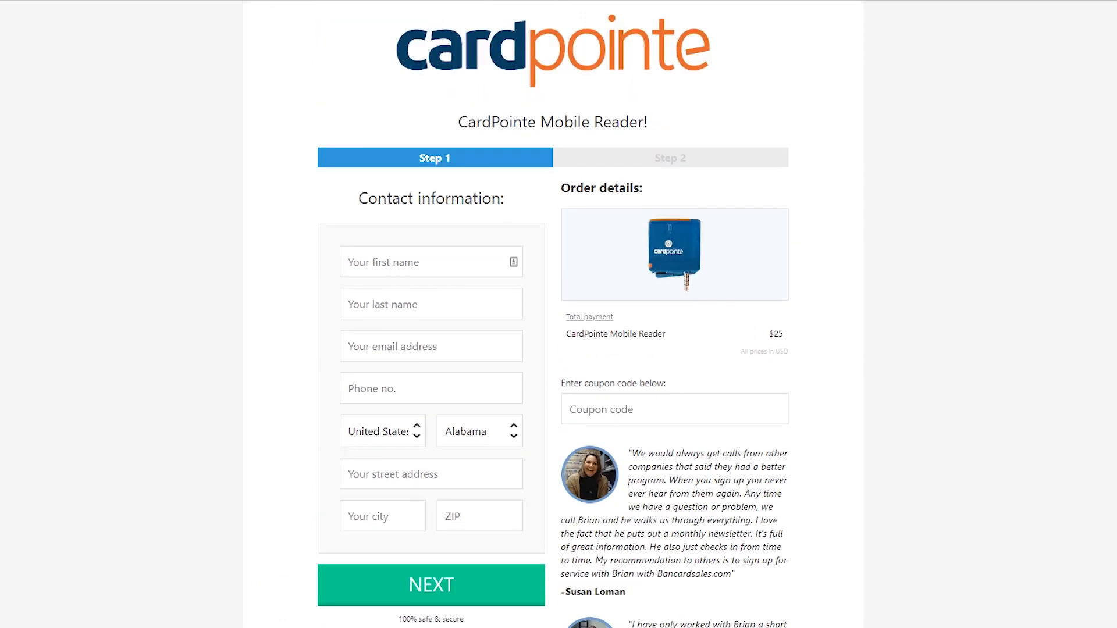
pyautogui.scroll(-5, 553, 314)
pyautogui.scroll(-1, 553, 314)
pyautogui.scroll(5, 553, 314)
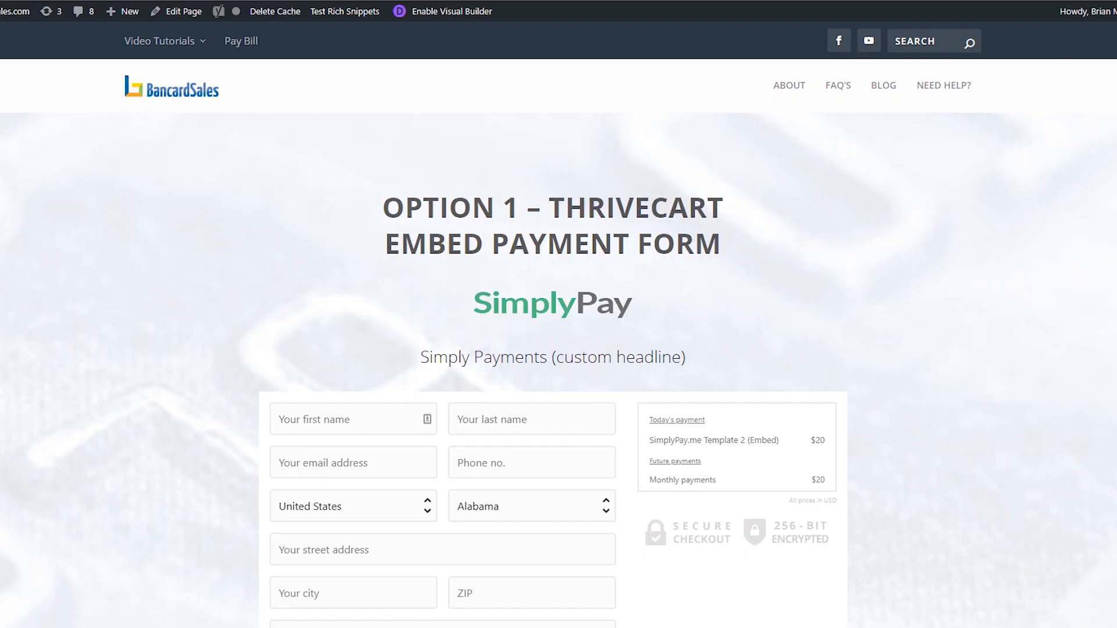
# Step: Review the embedded payment form on the demo page, and open and close the pop-up payment form for comparison
pyautogui.scroll(-5, 559, 326)
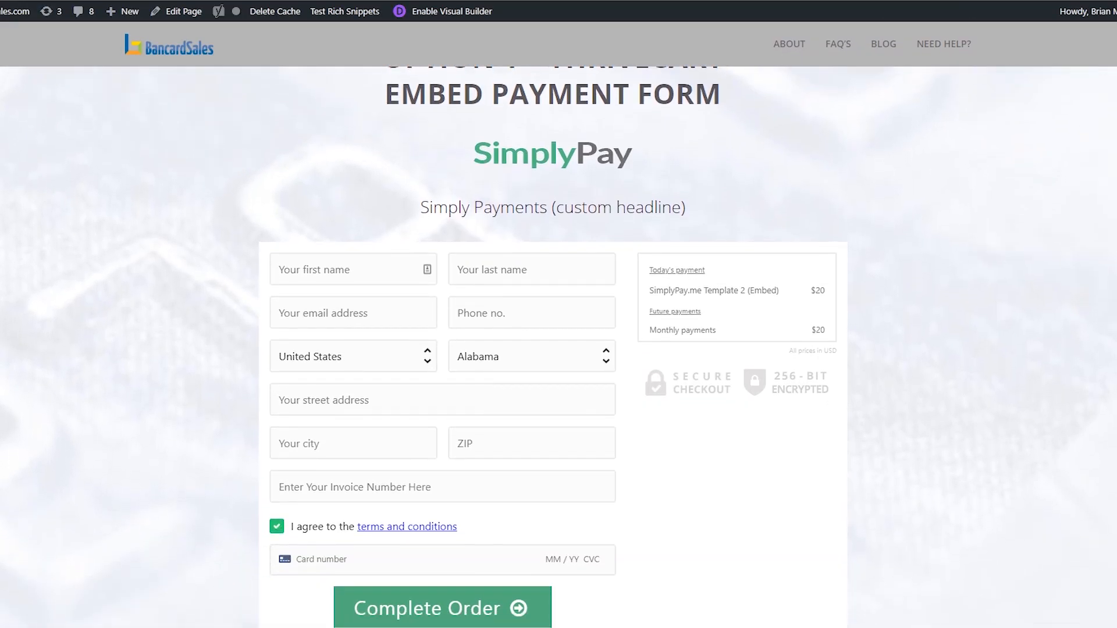
pyautogui.scroll(-7, 558, 326)
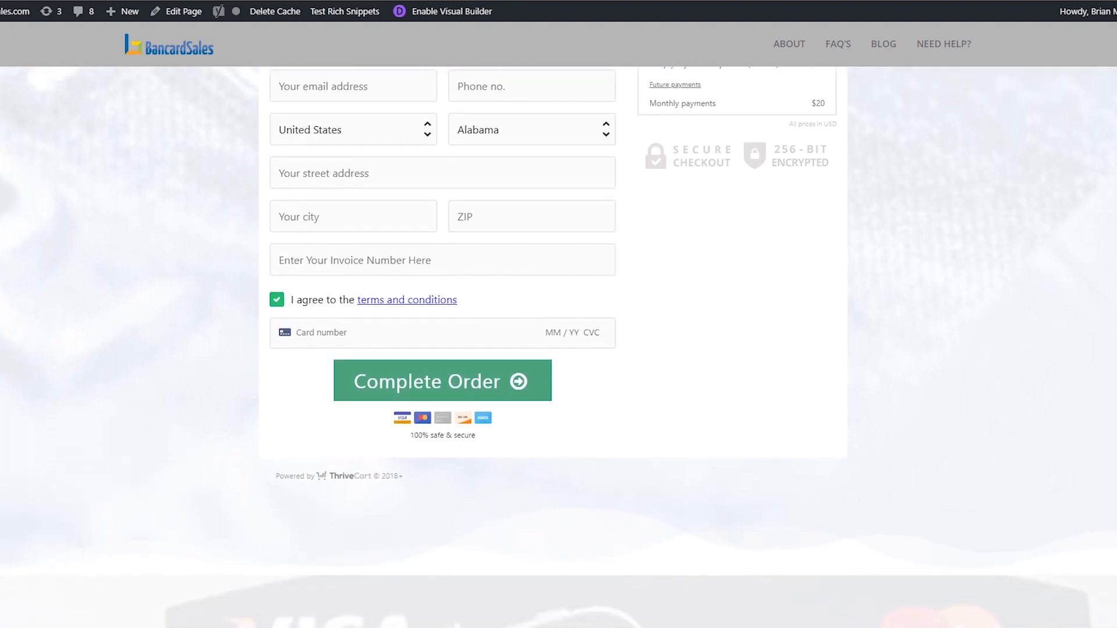
pyautogui.scroll(-10, 1003, 279)
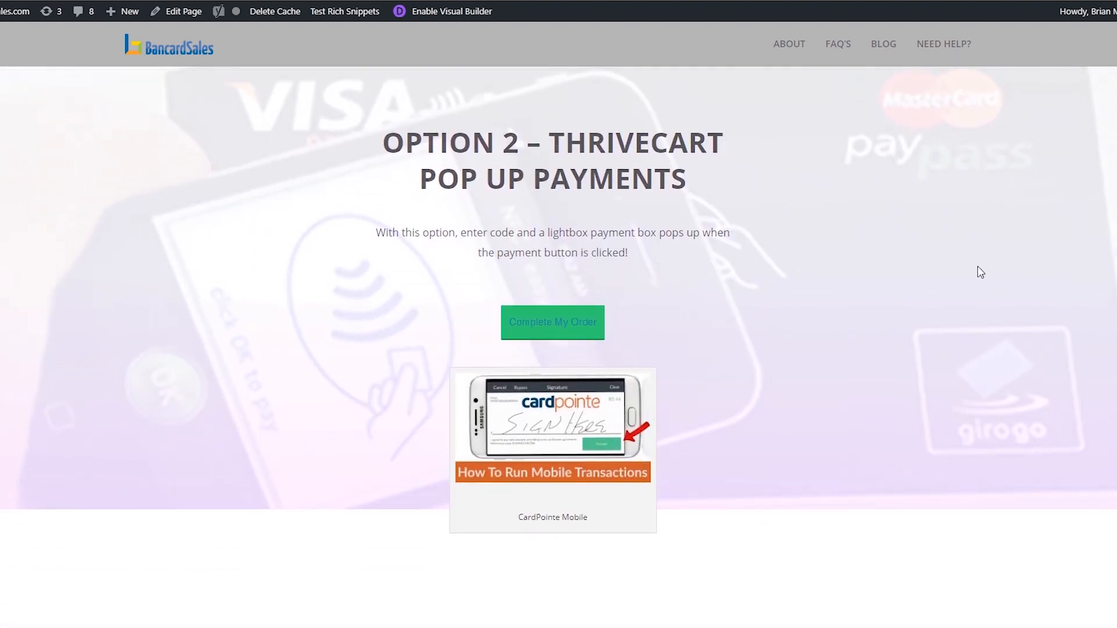
pyautogui.click(534, 328)
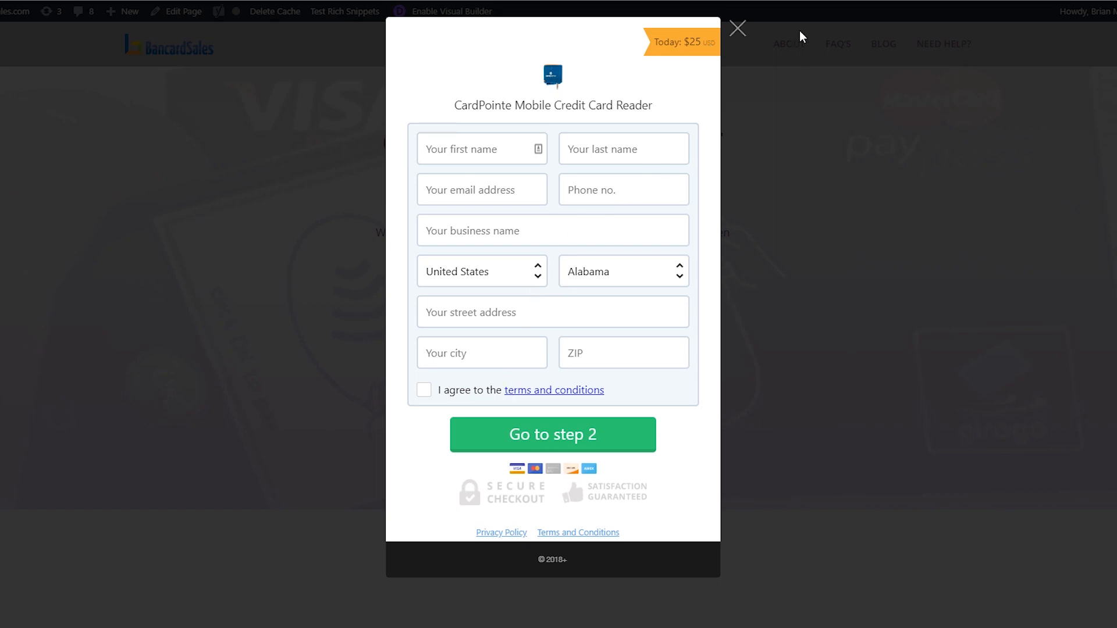
pyautogui.click(738, 29)
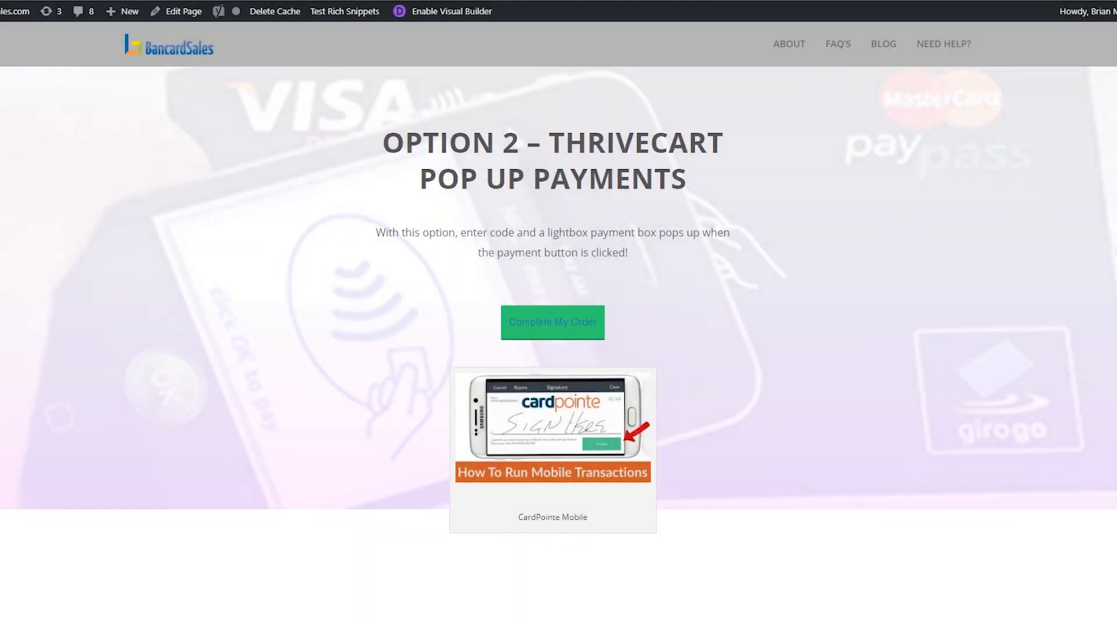
pyautogui.scroll(10, 559, 348)
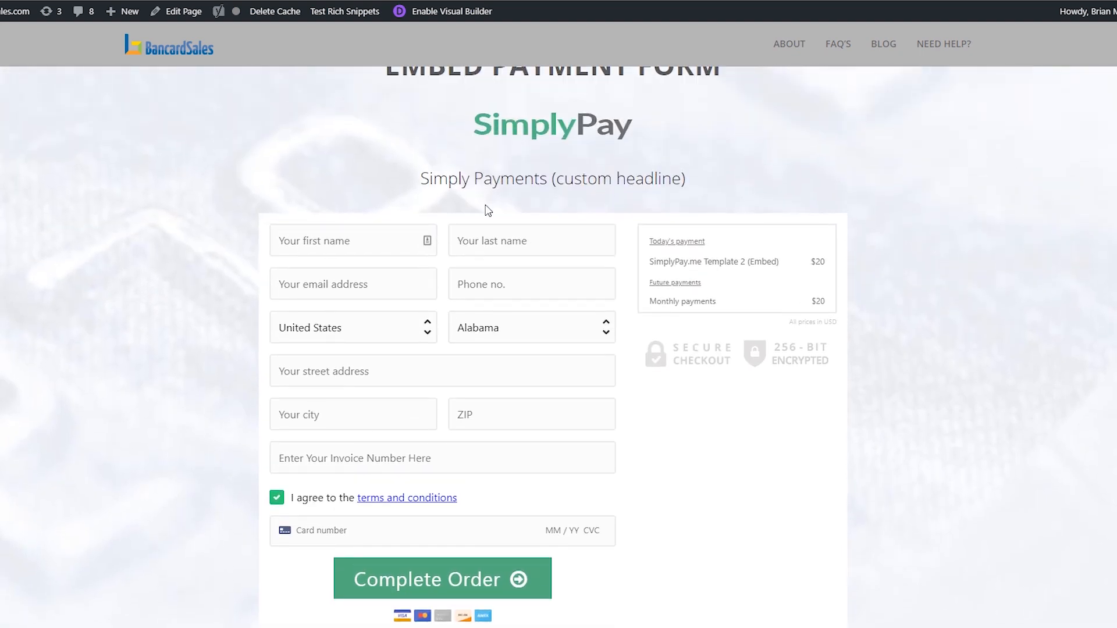
pyautogui.scroll(3, 457, 225)
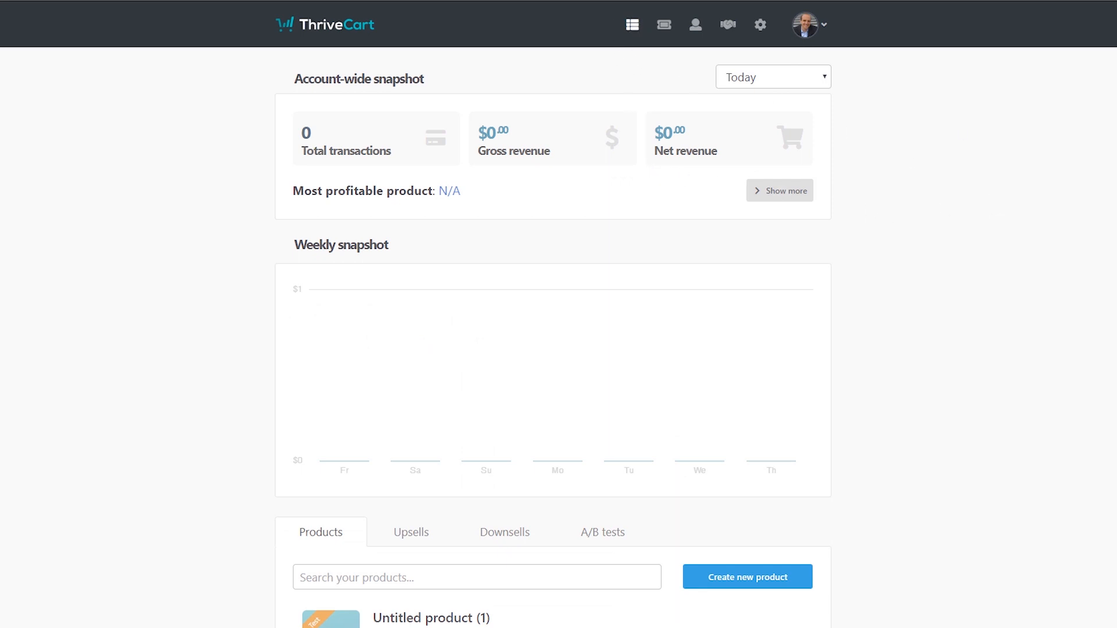
# Step: Browse the product list and examine the Donation Page (Self Pay) checkout down to its choose-your-price field
pyautogui.scroll(-8, 558, 349)
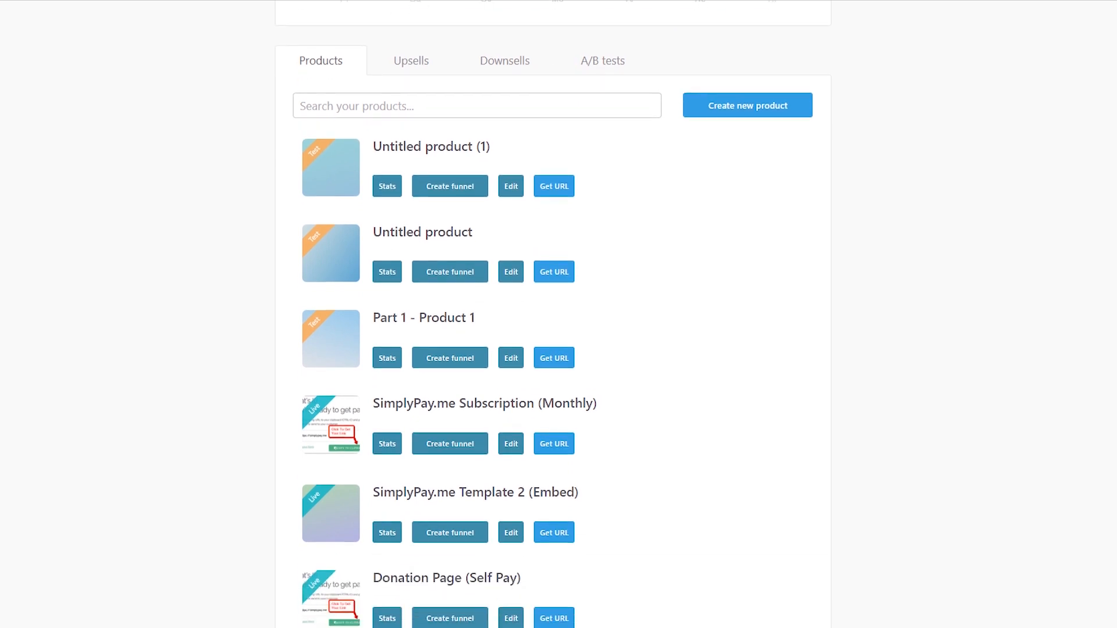
pyautogui.scroll(-2, 750, 252)
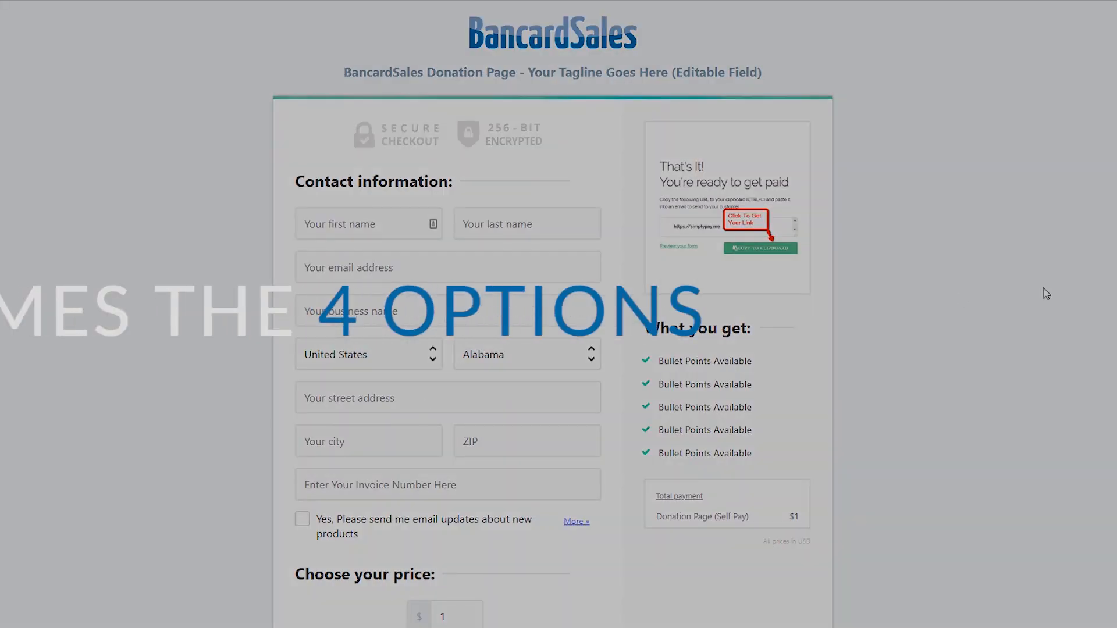
pyautogui.scroll(-3, 960, 299)
pyautogui.scroll(-5, 784, 408)
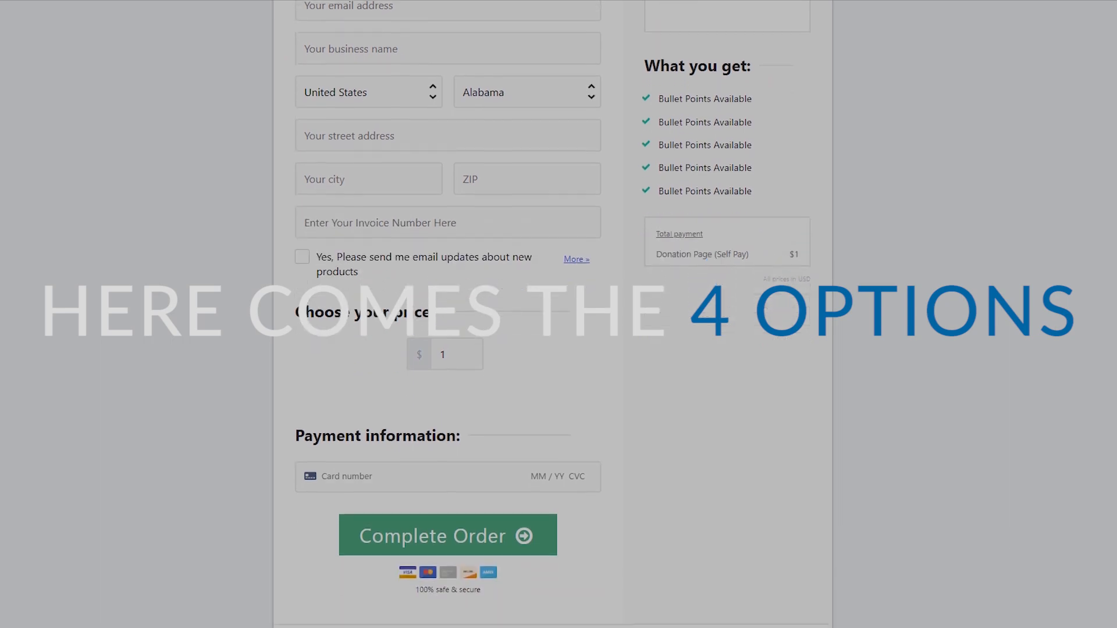
pyautogui.click(460, 318)
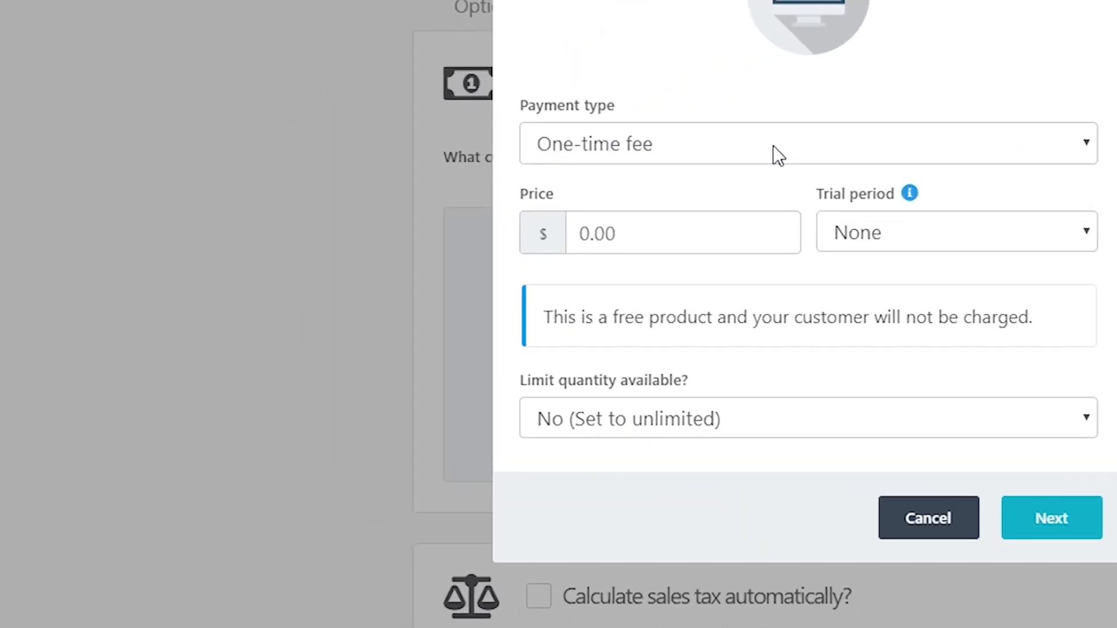
# Step: Set the pricing option's payment type to Subscription and today's price to $60
pyautogui.click(774, 143)
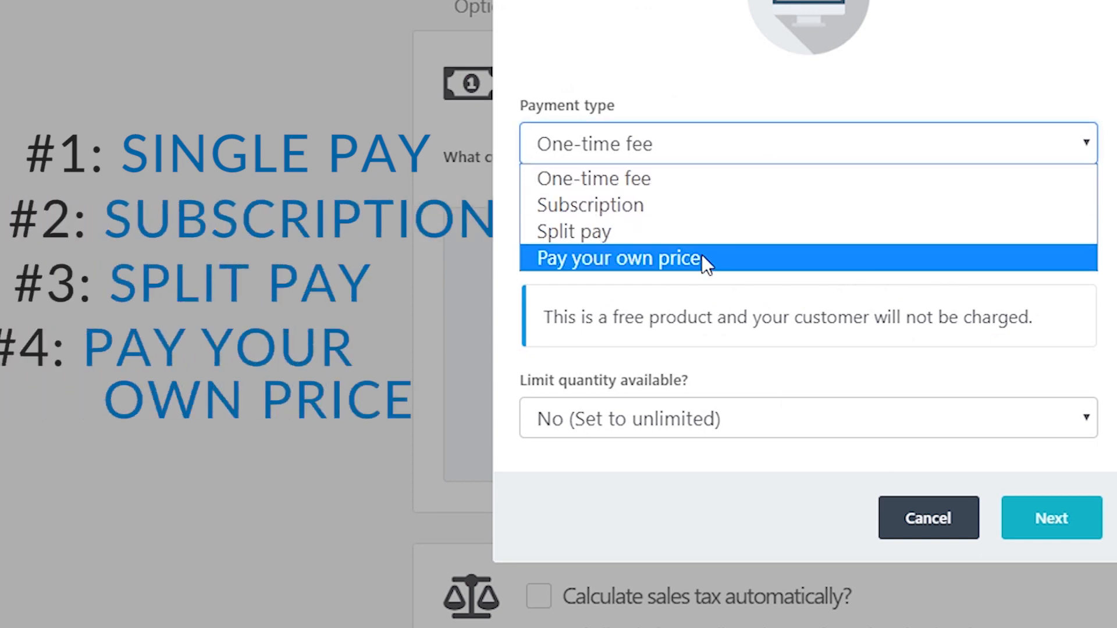
pyautogui.click(699, 211)
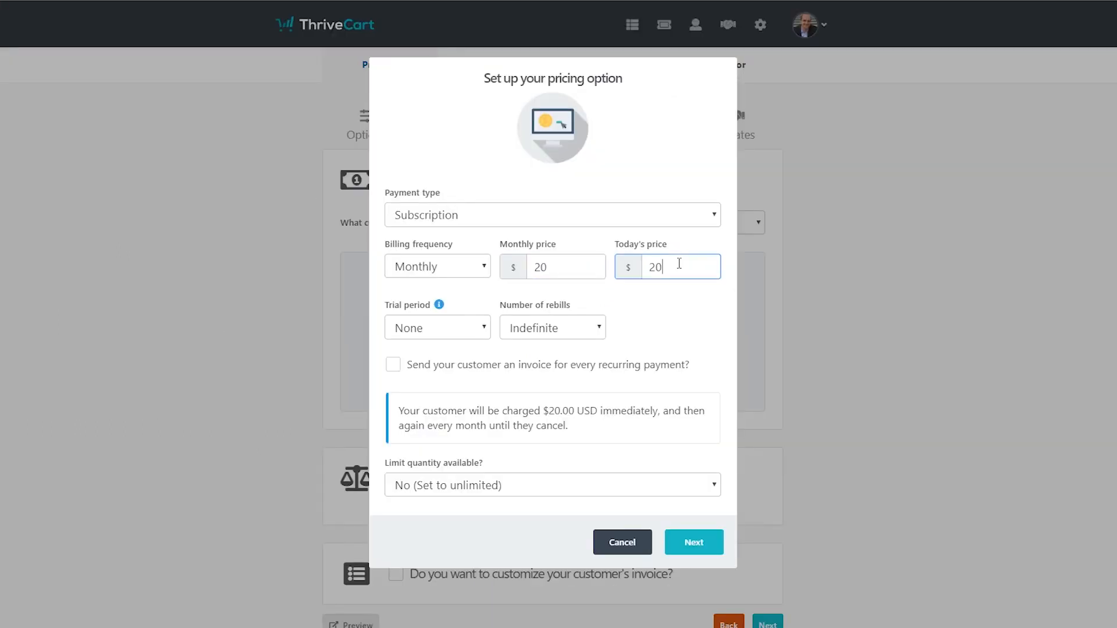
pyautogui.write('0')
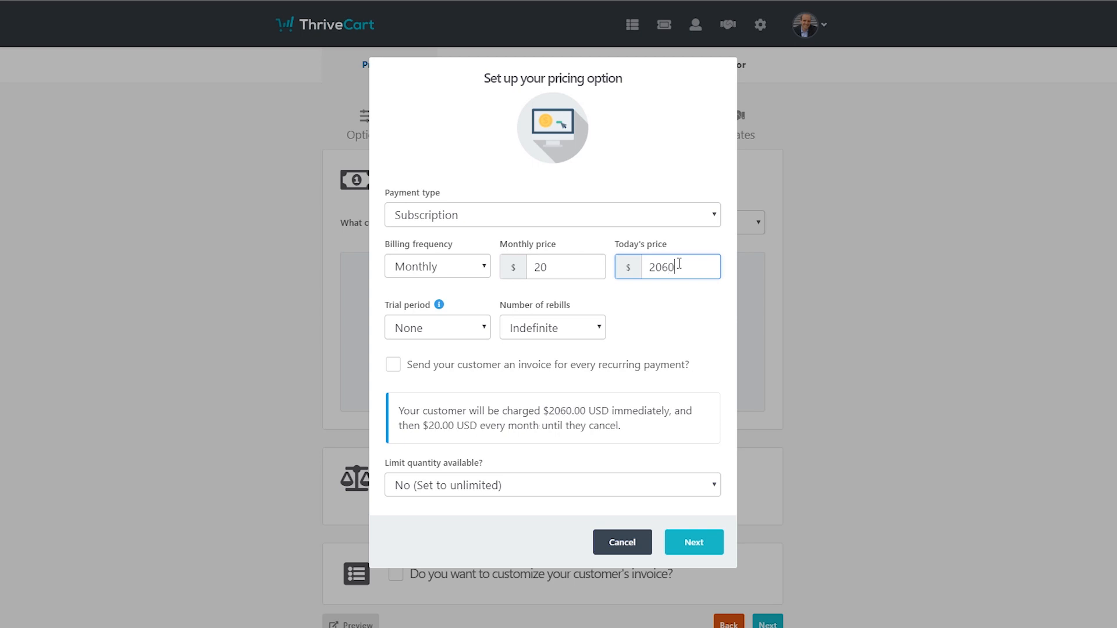
pyautogui.press('BackSpace')
pyautogui.press('BackSpace')
pyautogui.press('BackSpace')
pyautogui.write('60')
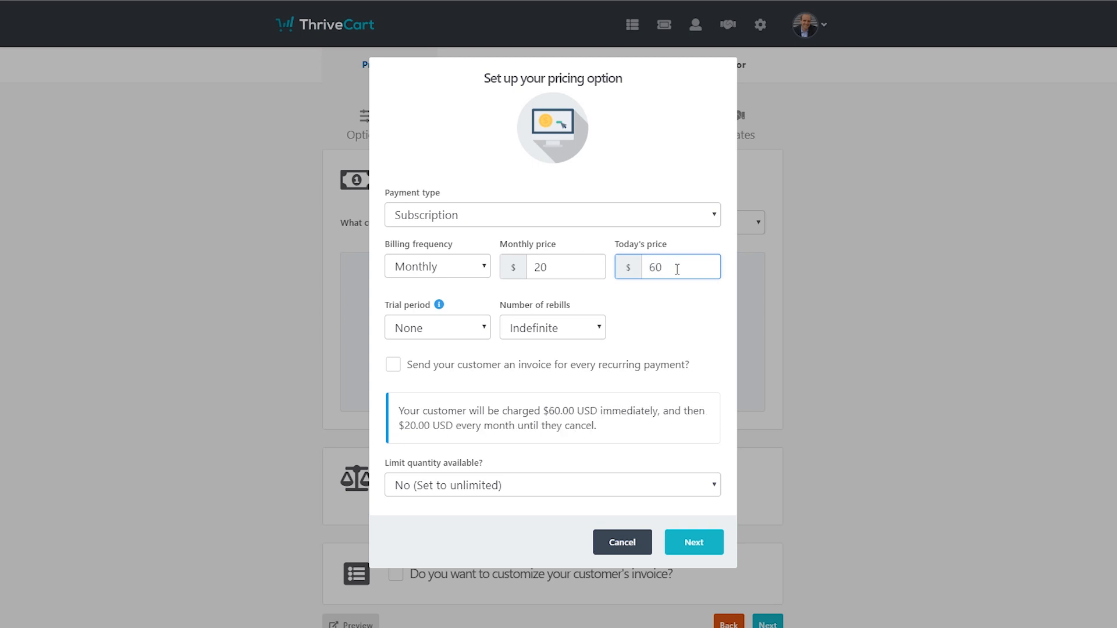
pyautogui.click(651, 335)
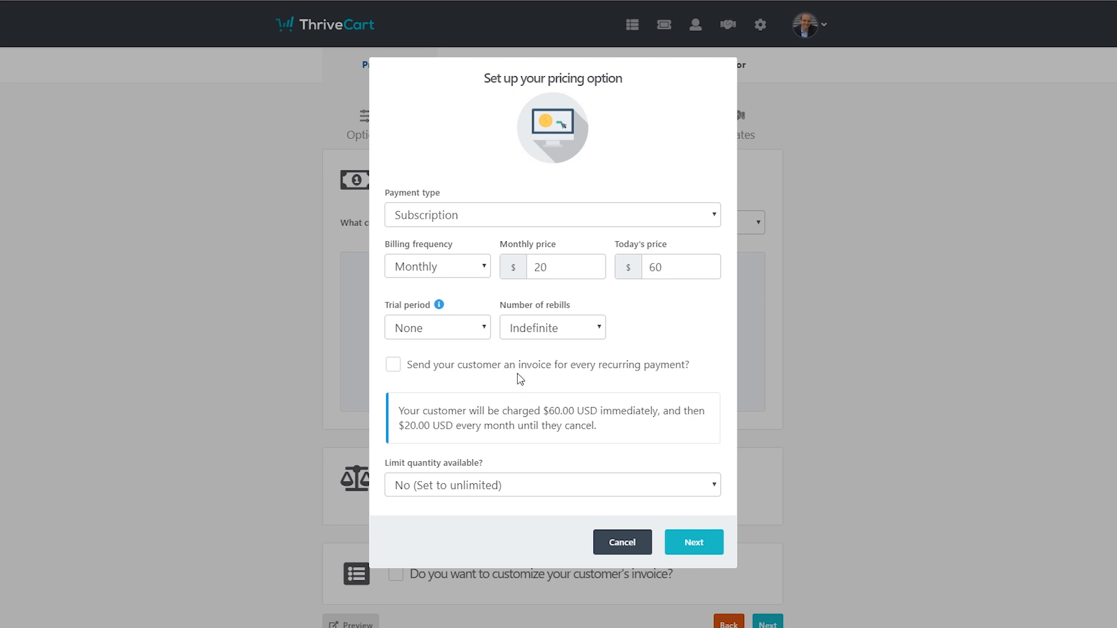
# Step: Check the available choices for the trial period and the number of rebills
pyautogui.click(478, 332)
pyautogui.click(478, 332)
pyautogui.click(523, 332)
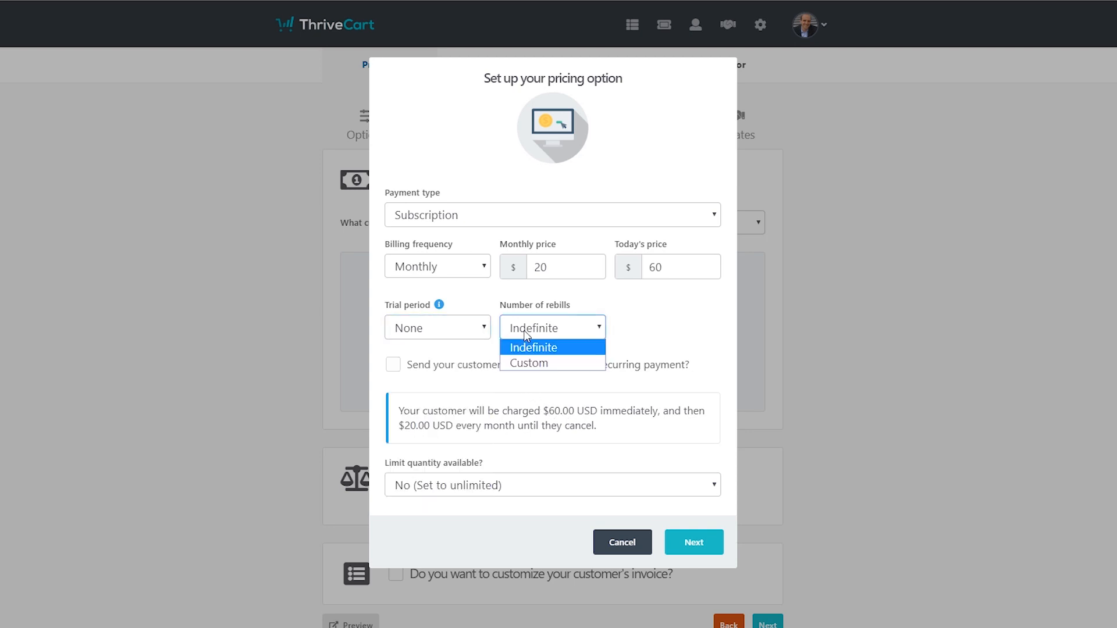
pyautogui.click(527, 335)
# Step: Set the subscription's monthly price to $20 and try changing today's price
pyautogui.click(552, 270)
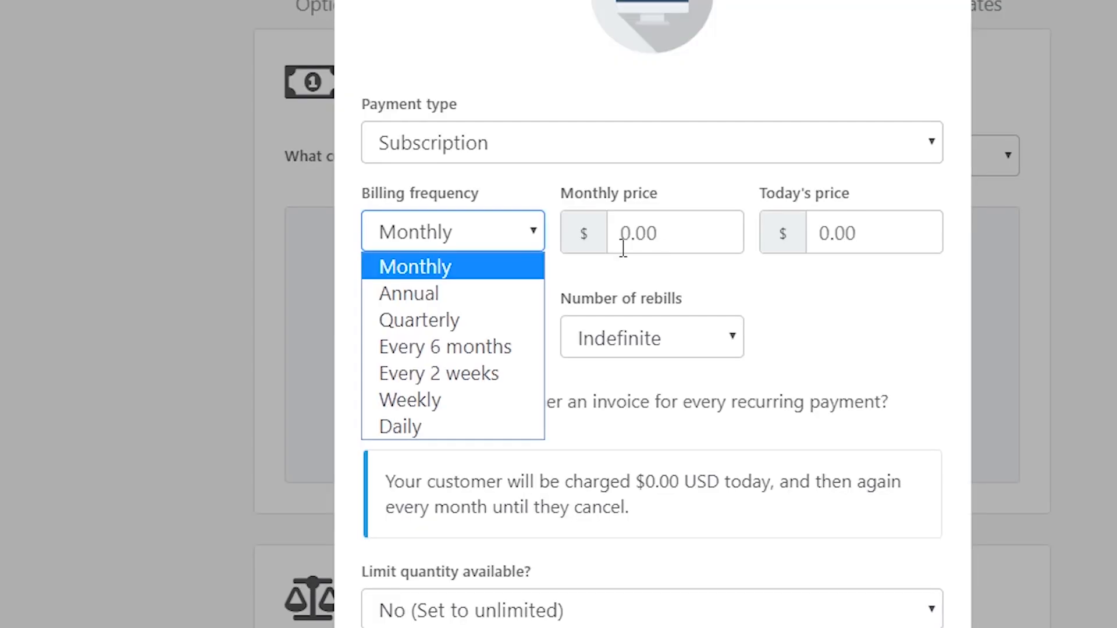
pyautogui.click(574, 266)
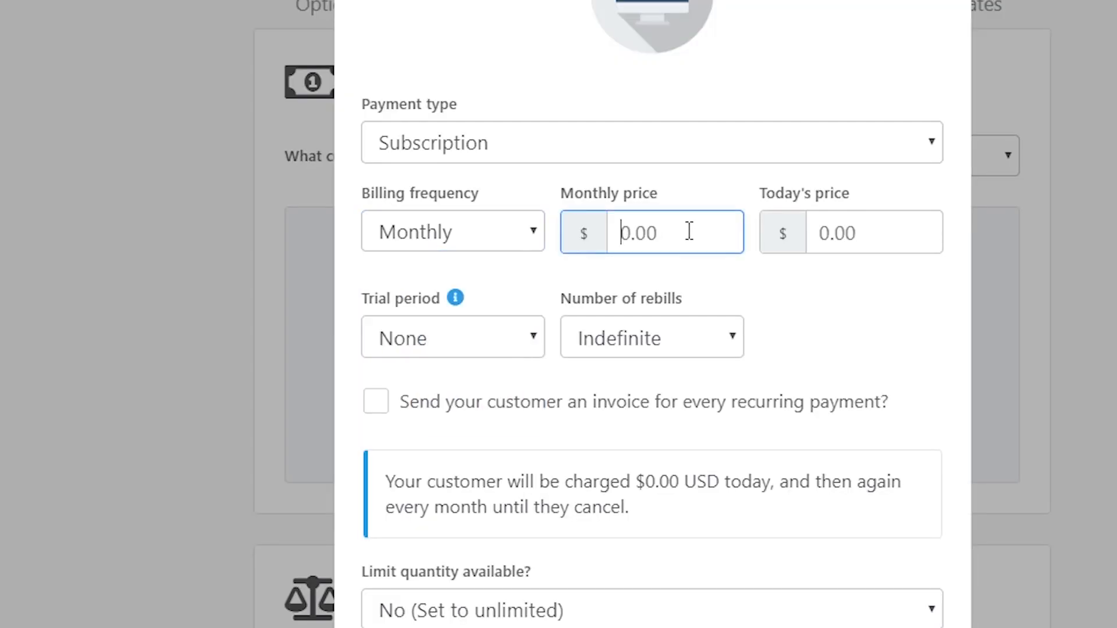
pyautogui.write('20')
pyautogui.click(871, 226)
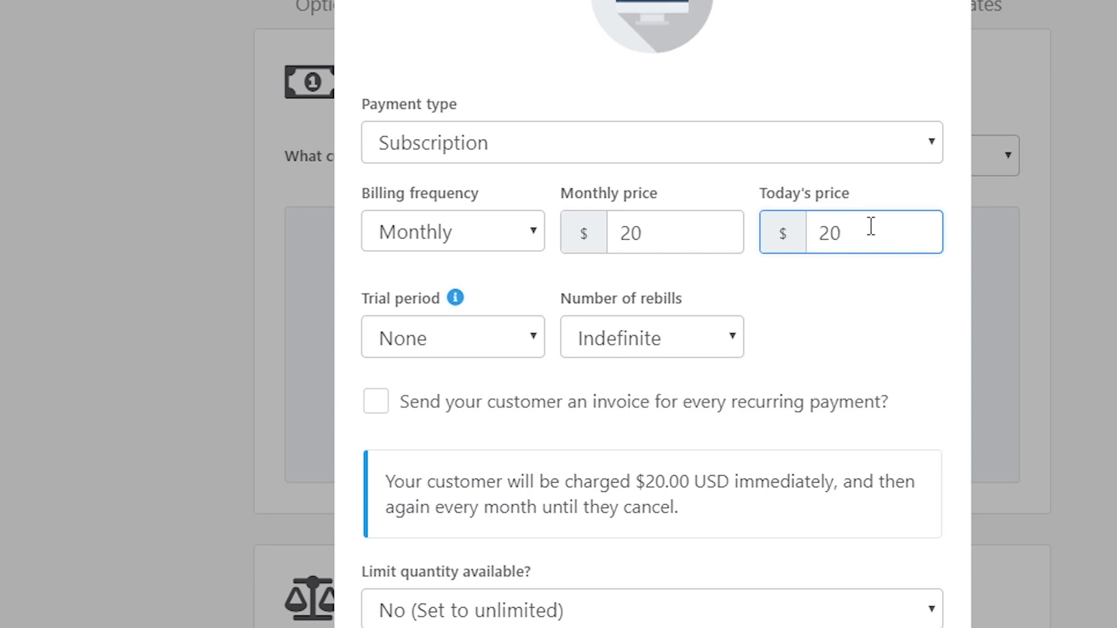
pyautogui.write('60')
pyautogui.press('BackSpace')
pyautogui.press('BackSpace')
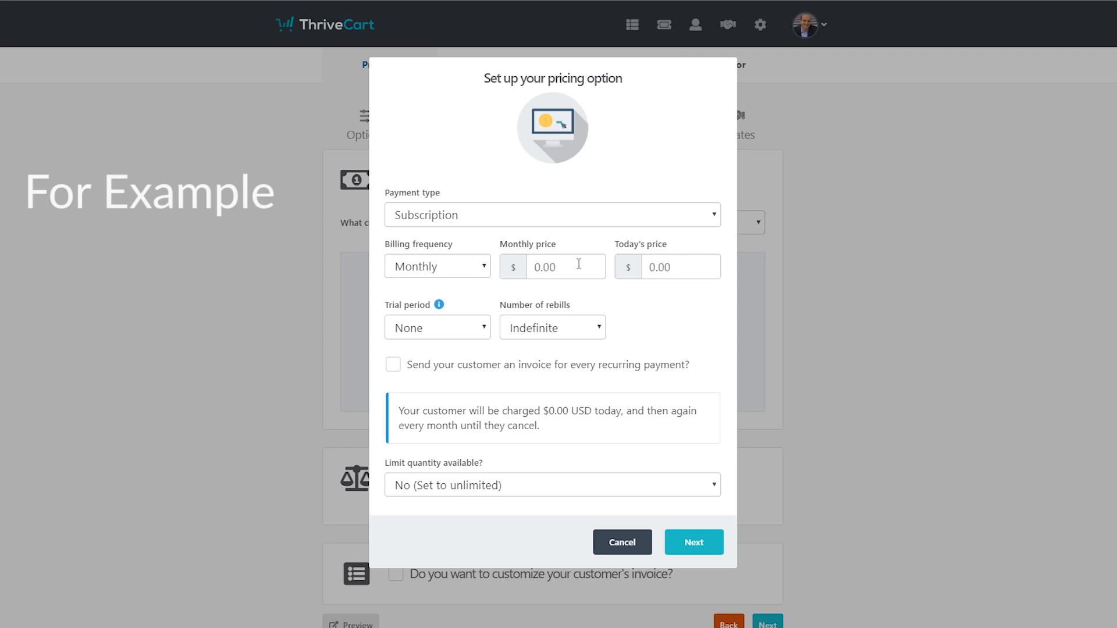
# Step: Keep the billing frequency at Monthly and set today's price to $500 and the monthly price to $200
pyautogui.click(462, 268)
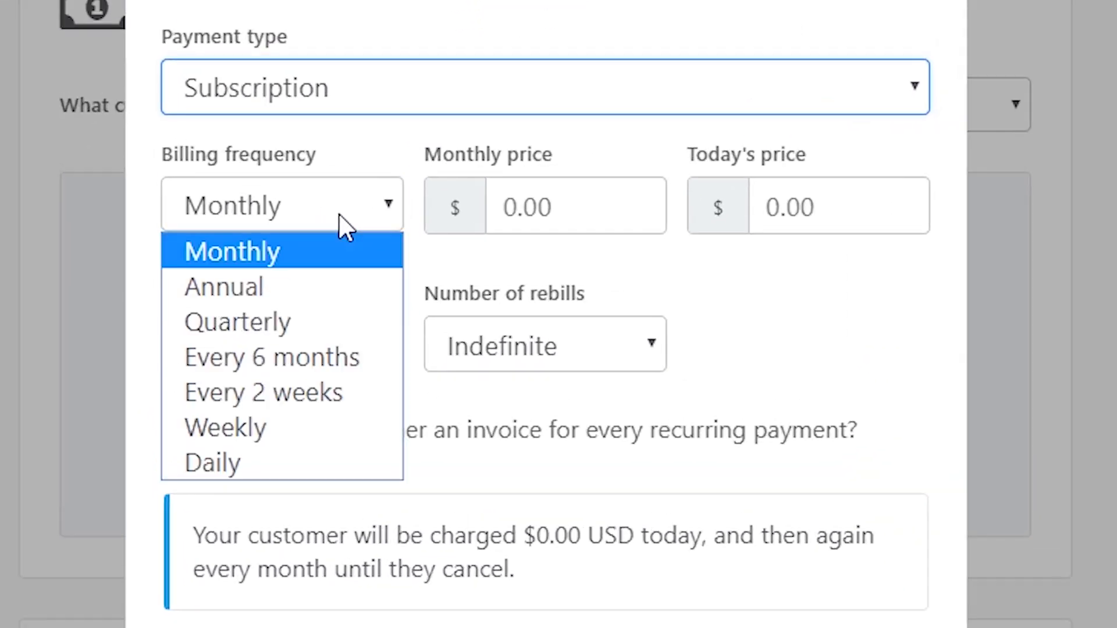
pyautogui.click(339, 214)
pyautogui.click(770, 210)
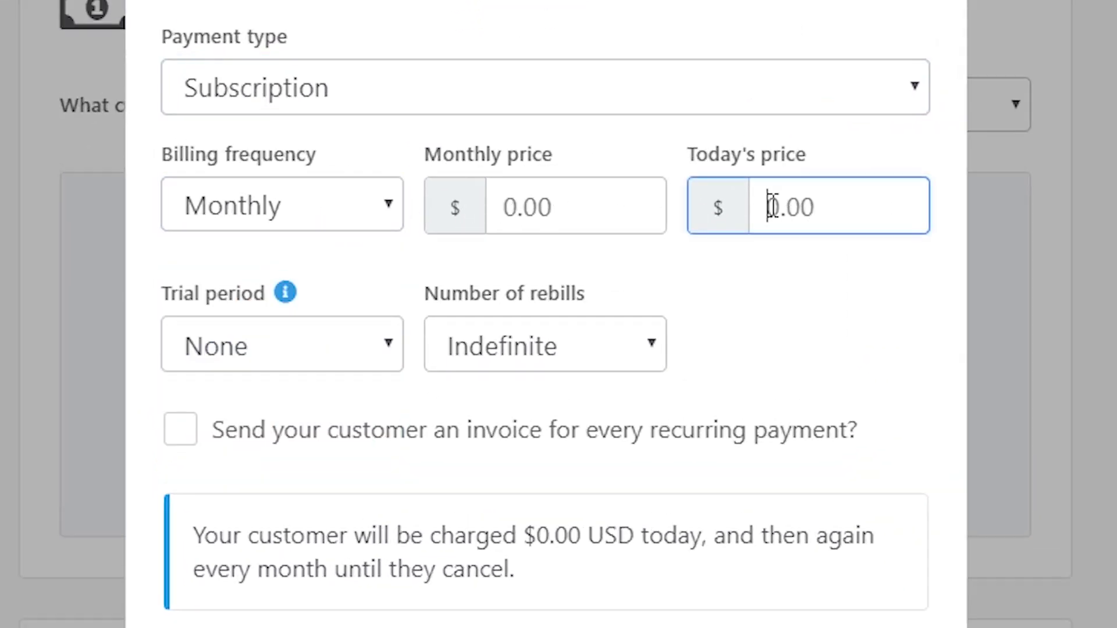
pyautogui.write('500')
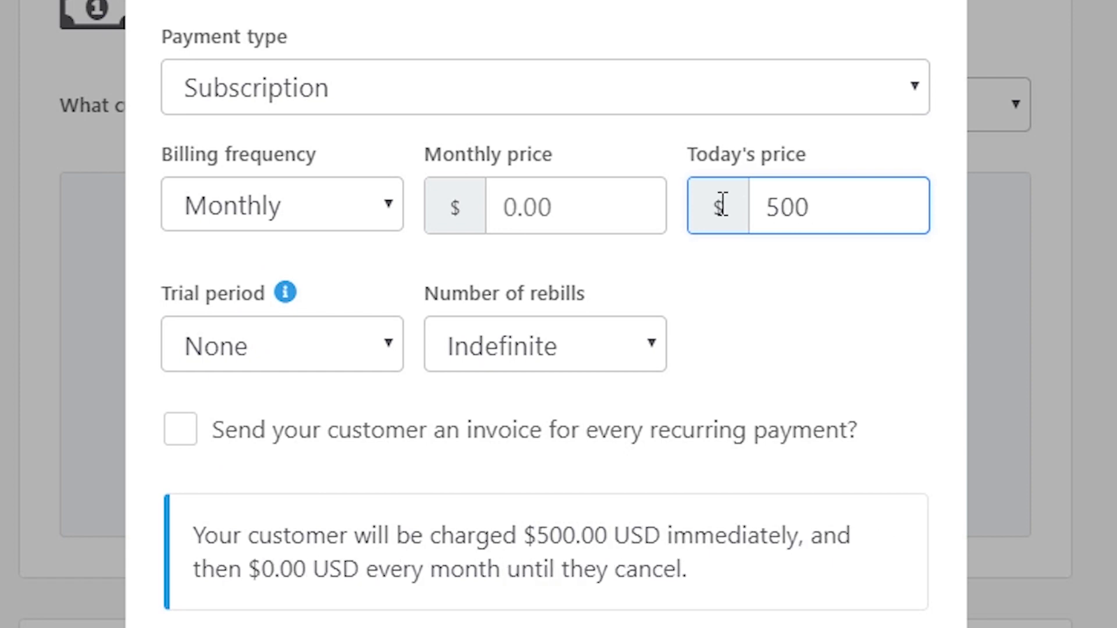
pyautogui.click(588, 209)
pyautogui.write('200')
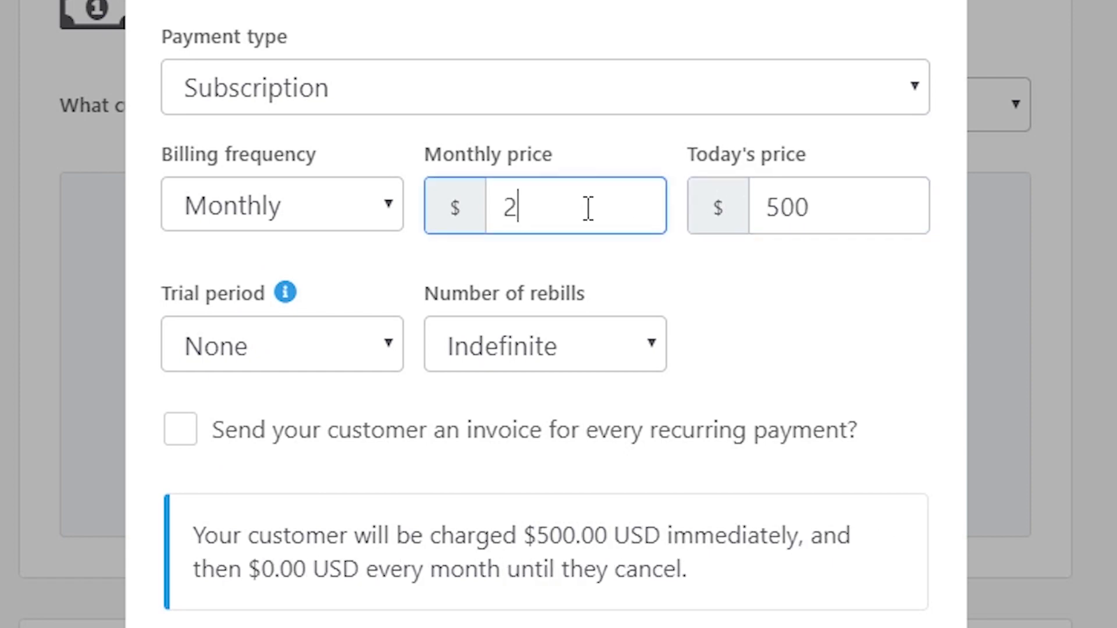
pyautogui.press('Tab')
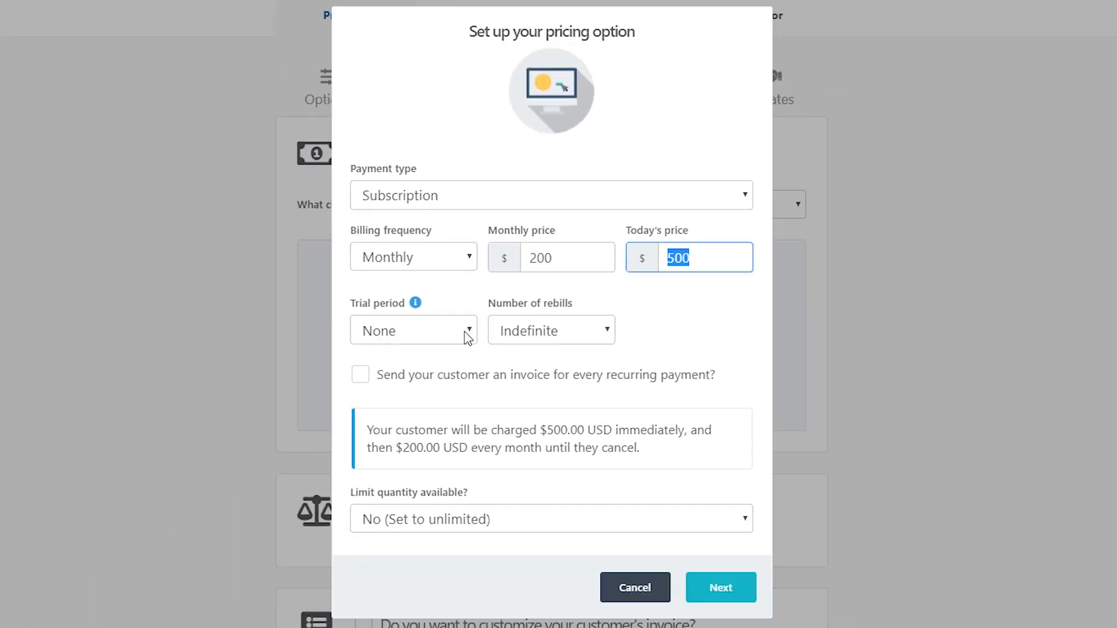
# Step: Set a custom number of 6 rebills and choose to send the customer an invoice for every recurring payment
pyautogui.click(468, 338)
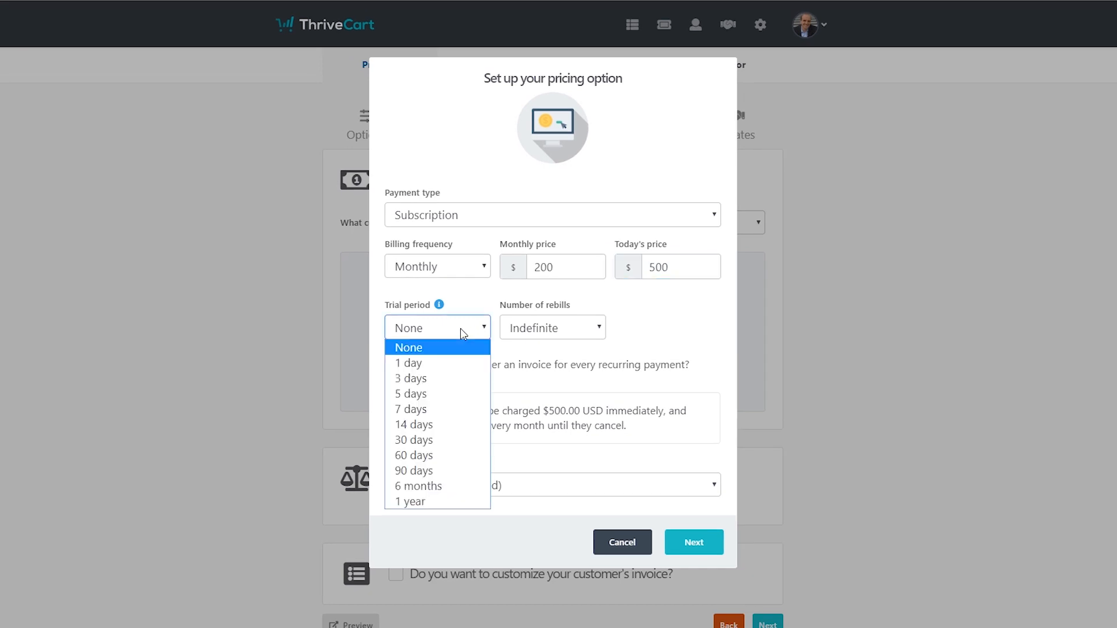
pyautogui.click(466, 336)
pyautogui.click(539, 341)
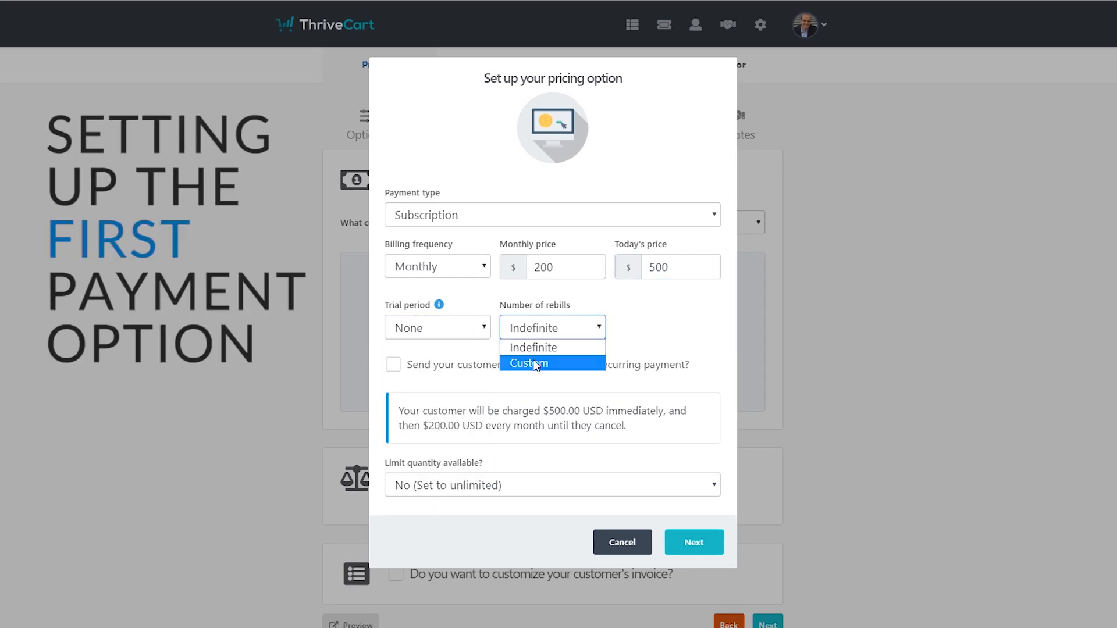
pyautogui.click(529, 363)
pyautogui.click(630, 328)
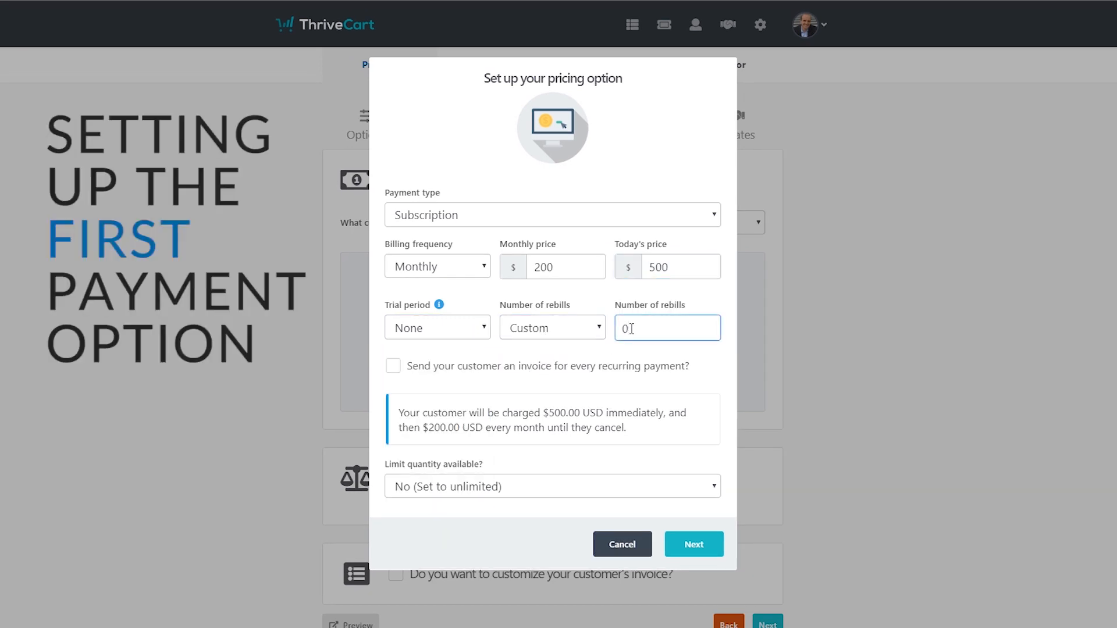
pyautogui.write('6')
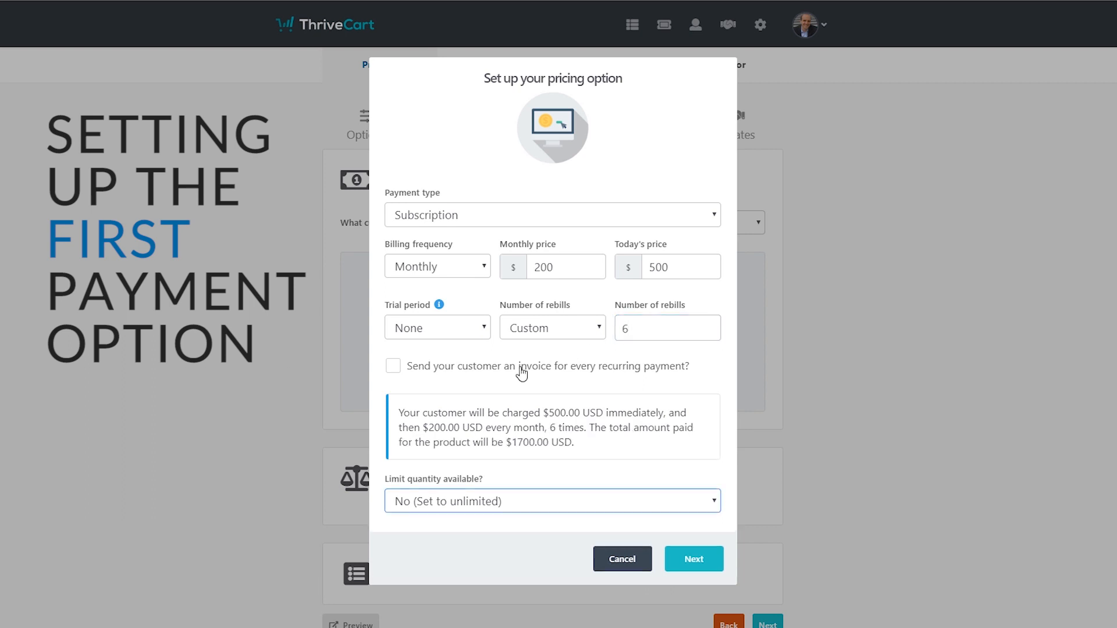
pyautogui.click(415, 371)
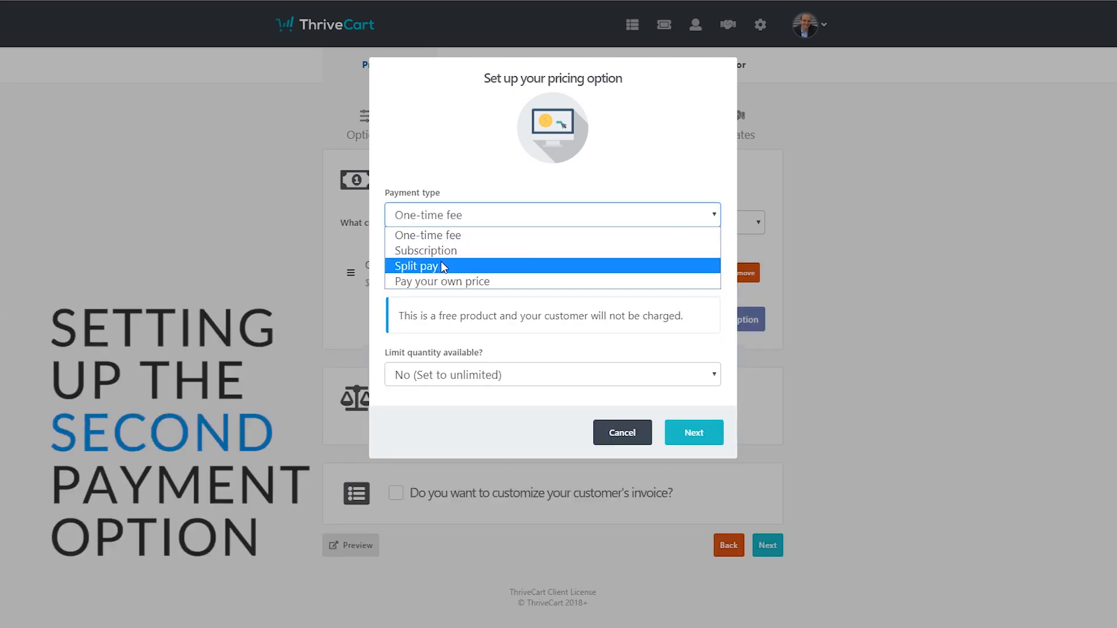
# Step: Add a Split pay pricing option of 4 payments at $250 with an invoice for every recurring payment, and save it
pyautogui.click(431, 265)
pyautogui.click(433, 268)
pyautogui.write('250')
pyautogui.click(651, 274)
pyautogui.click(627, 318)
pyautogui.click(465, 304)
pyautogui.click(687, 501)
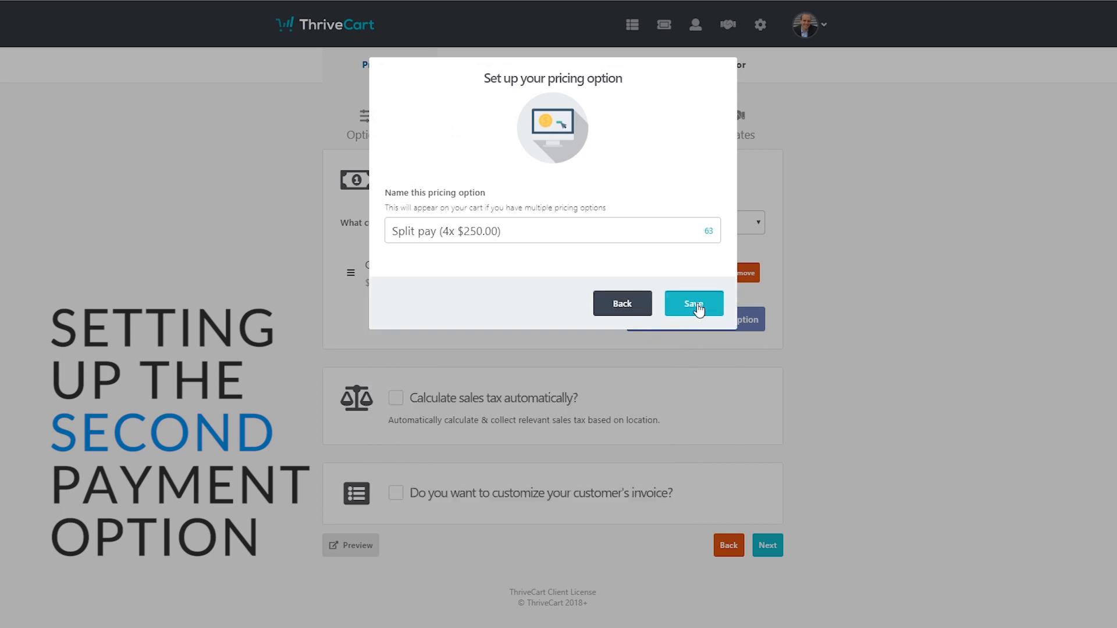
pyautogui.click(694, 303)
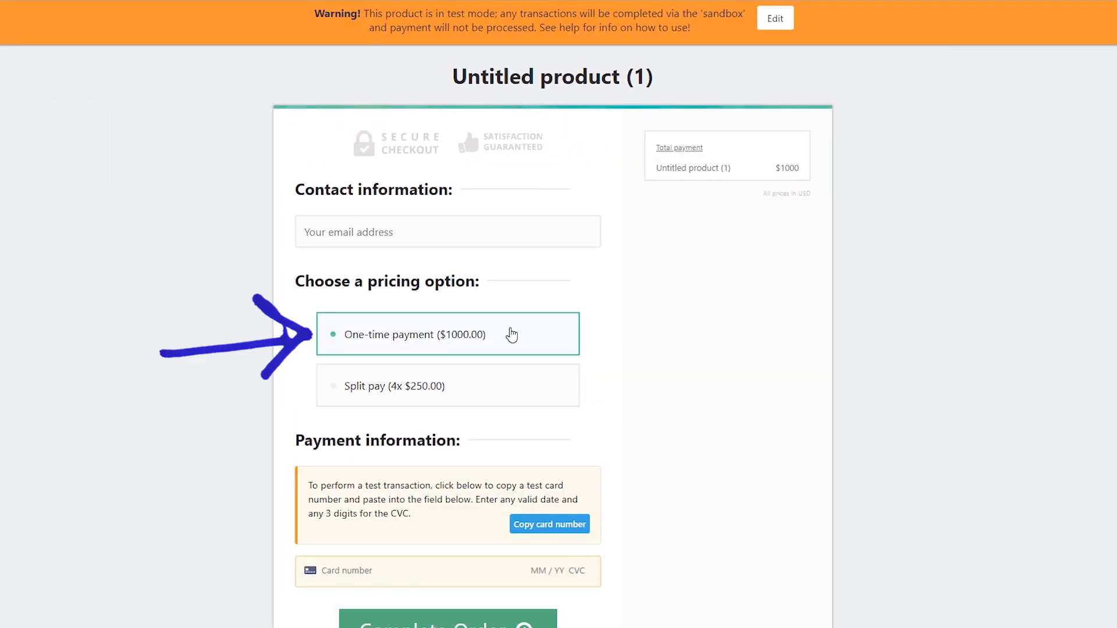
# Step: Switch between the One-time payment and Split pay options on the checkout page to compare their payment totals
pyautogui.click(497, 381)
pyautogui.click(492, 348)
pyautogui.click(489, 384)
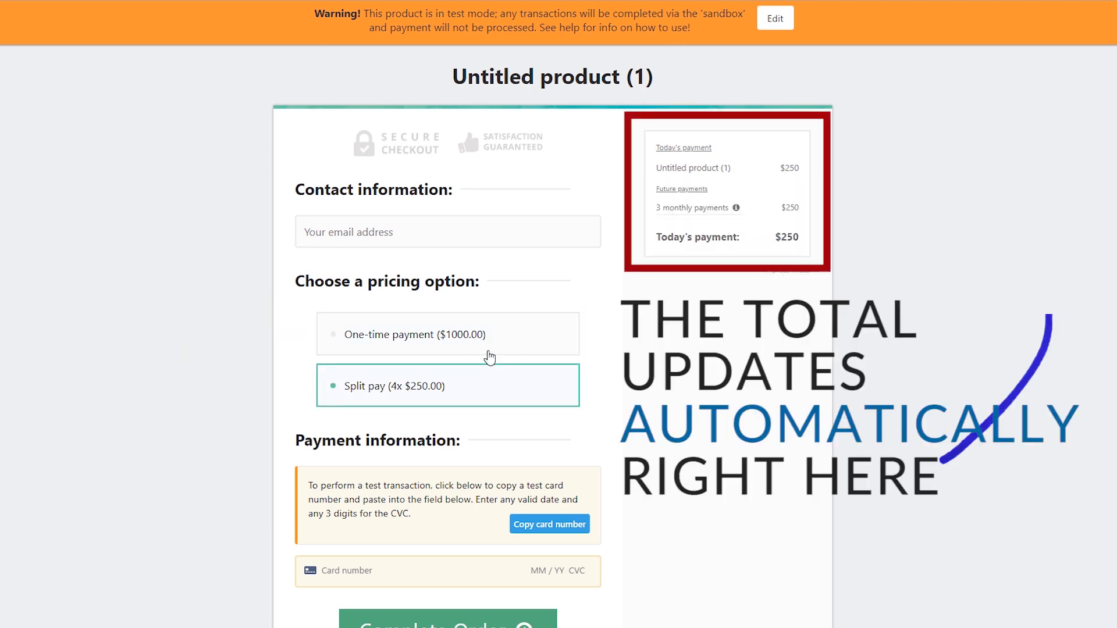
pyautogui.click(488, 347)
pyautogui.click(492, 384)
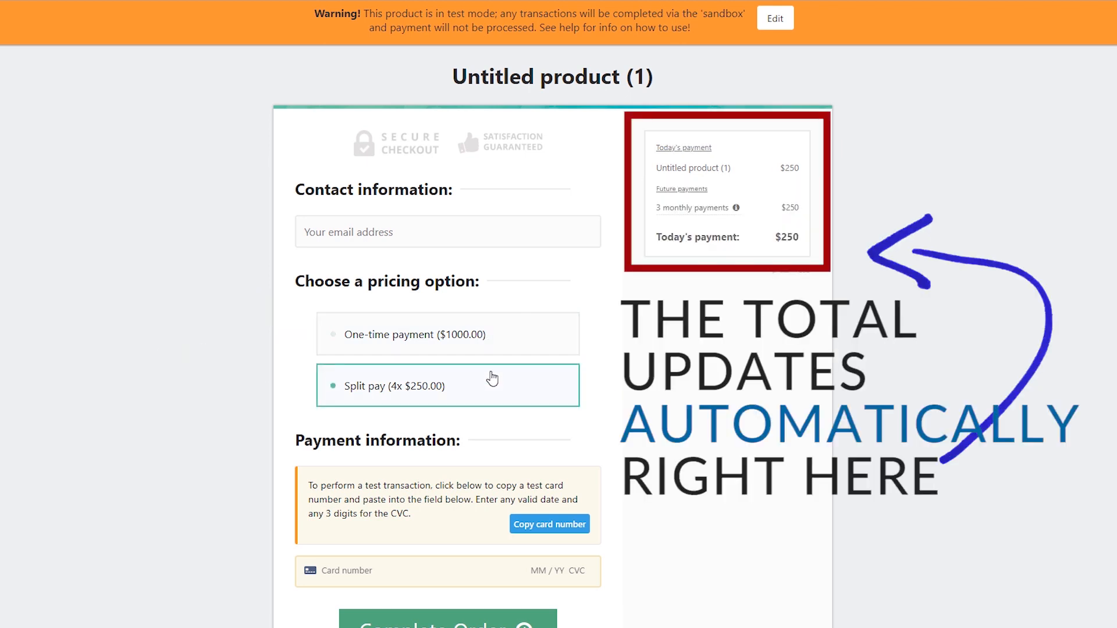
pyautogui.click(492, 349)
pyautogui.click(490, 391)
pyautogui.click(496, 345)
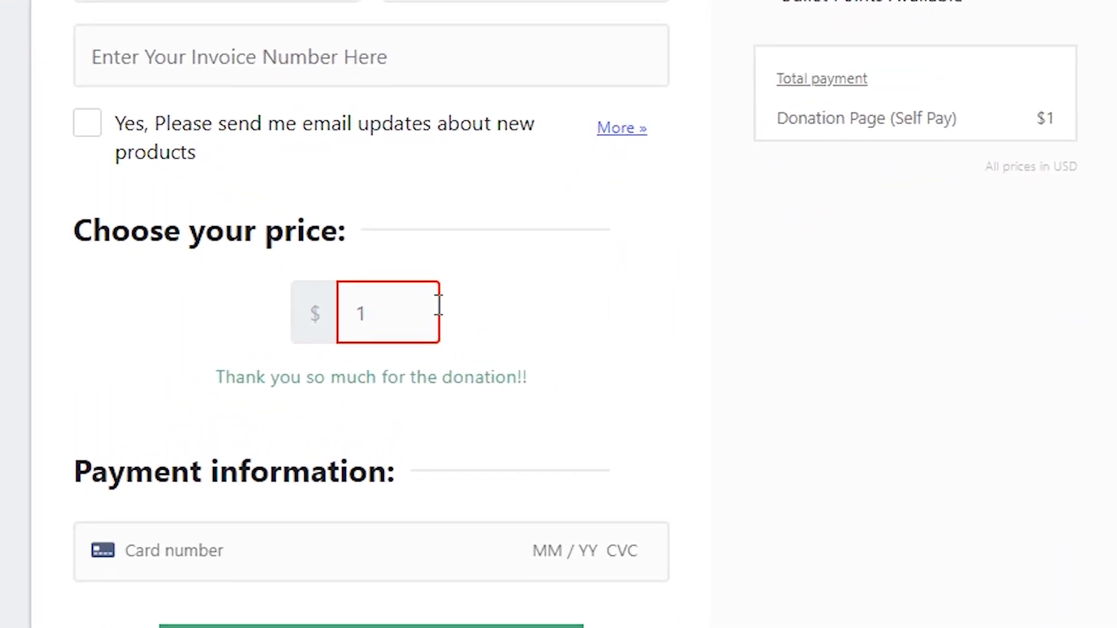
# Step: Try amounts of $1, $100, $1000 and $10000 on the donation checkout to compare the thank-you messages
pyautogui.write('1')
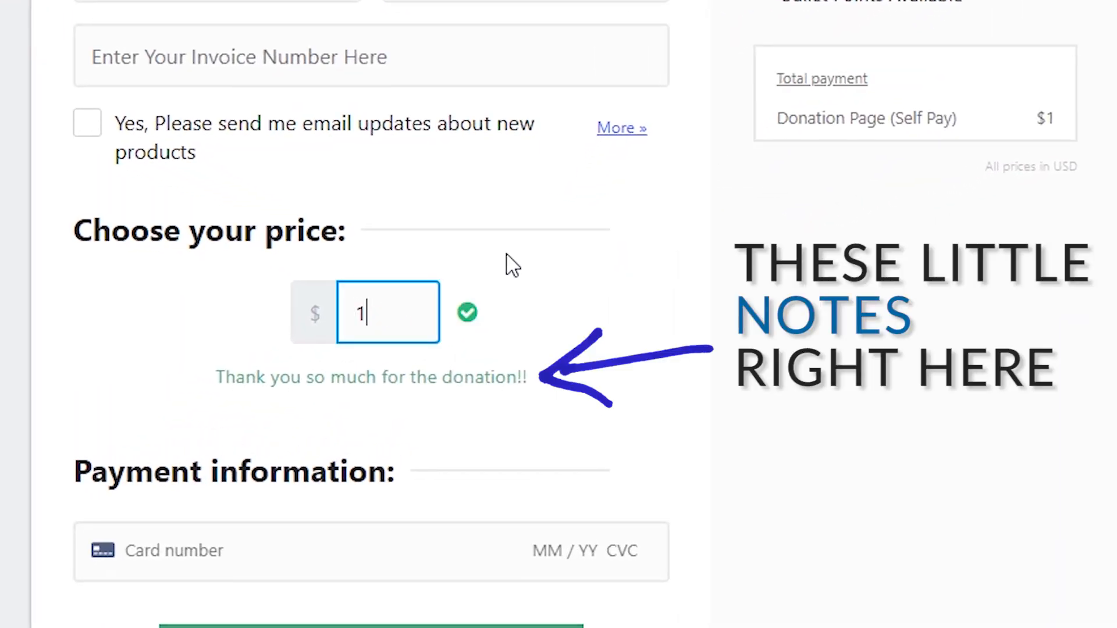
pyautogui.write('00')
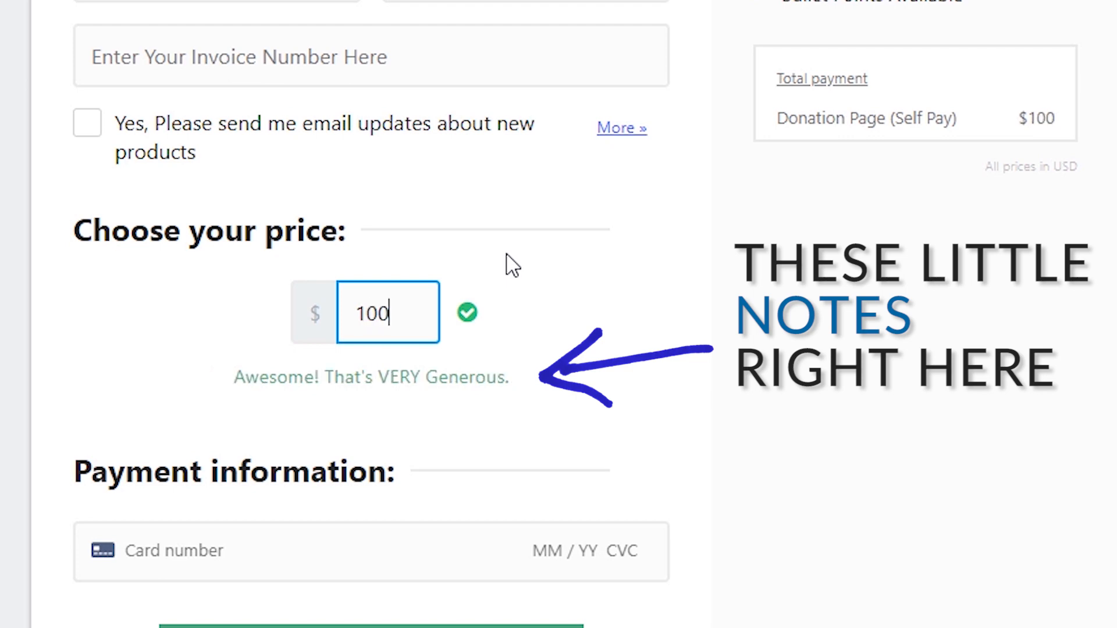
pyautogui.write('0')
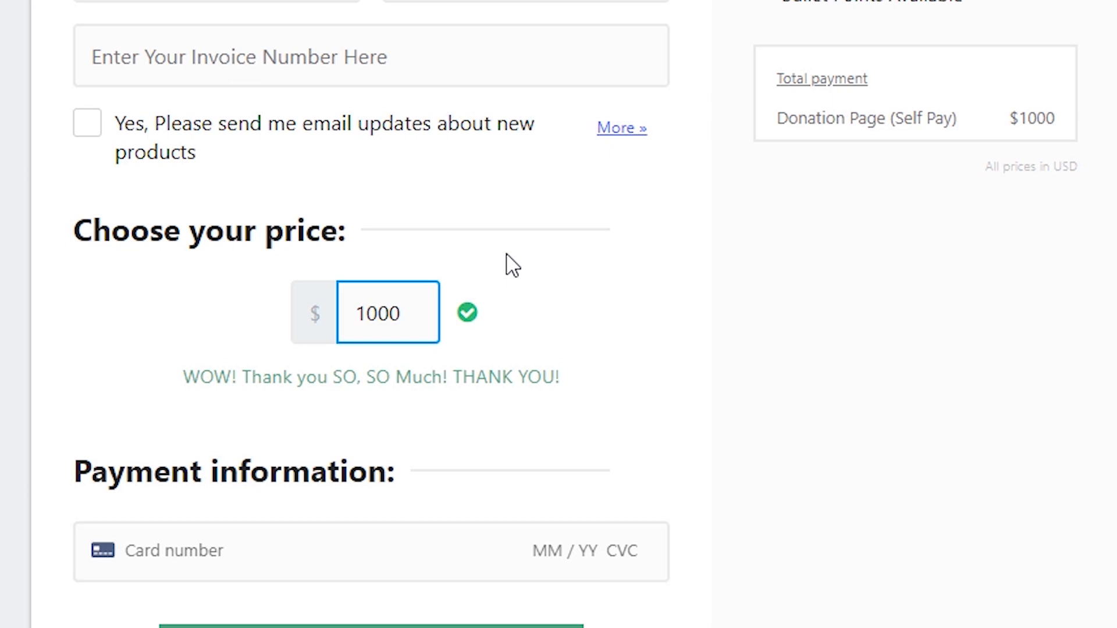
pyautogui.write('0')
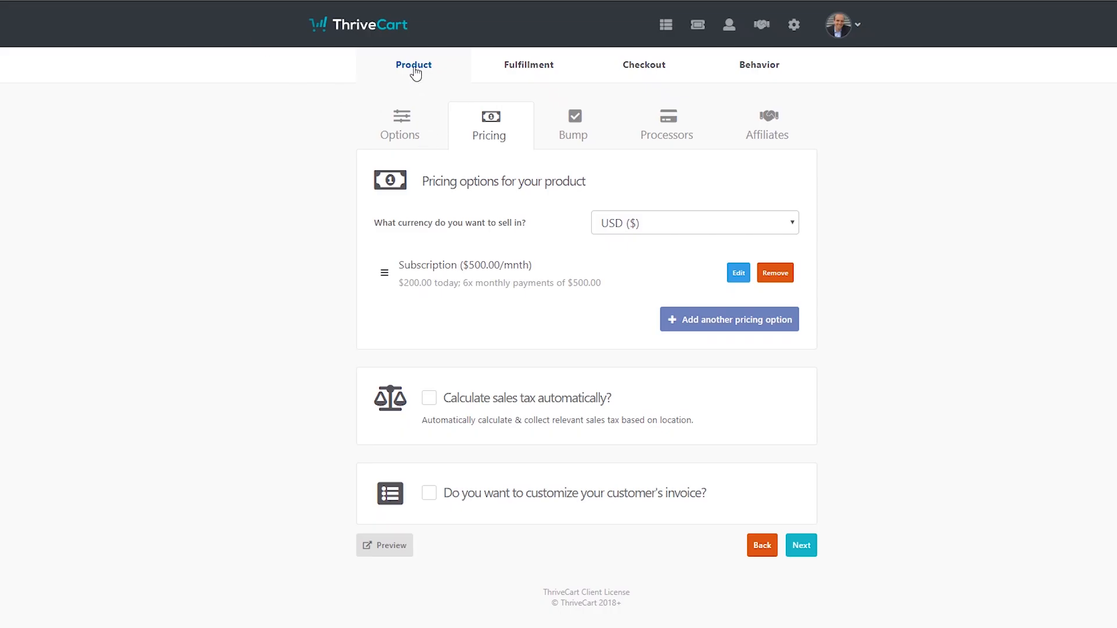
# Step: Find the Donation Page (Self Pay) product on the dashboard and open its pay-your-own-price option for editing
pyautogui.click(415, 71)
pyautogui.click(666, 24)
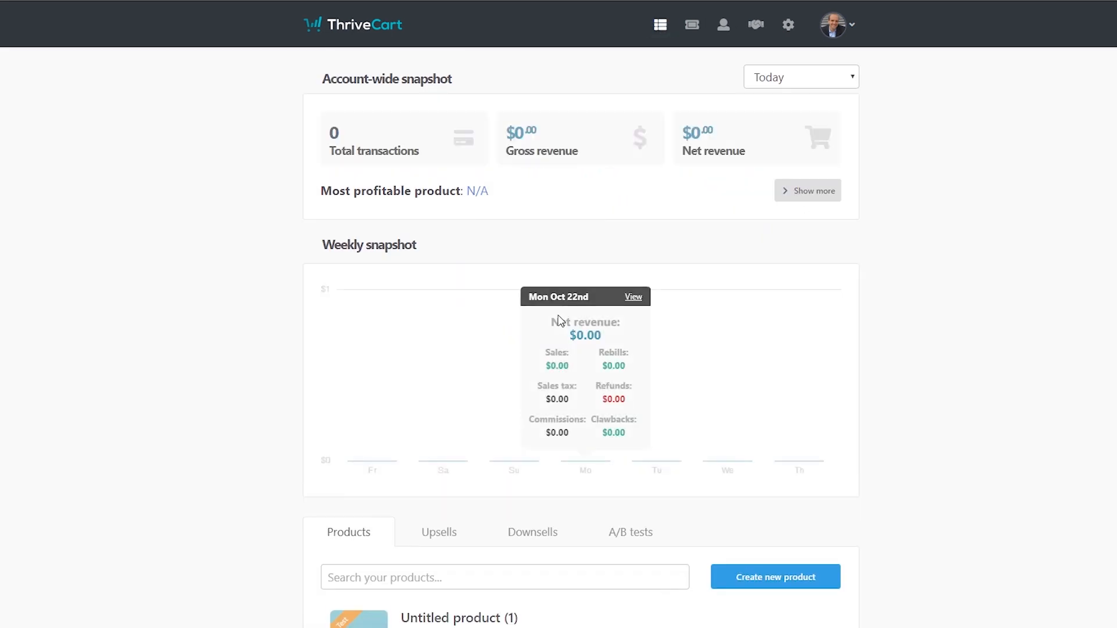
pyautogui.scroll(-9, 540, 335)
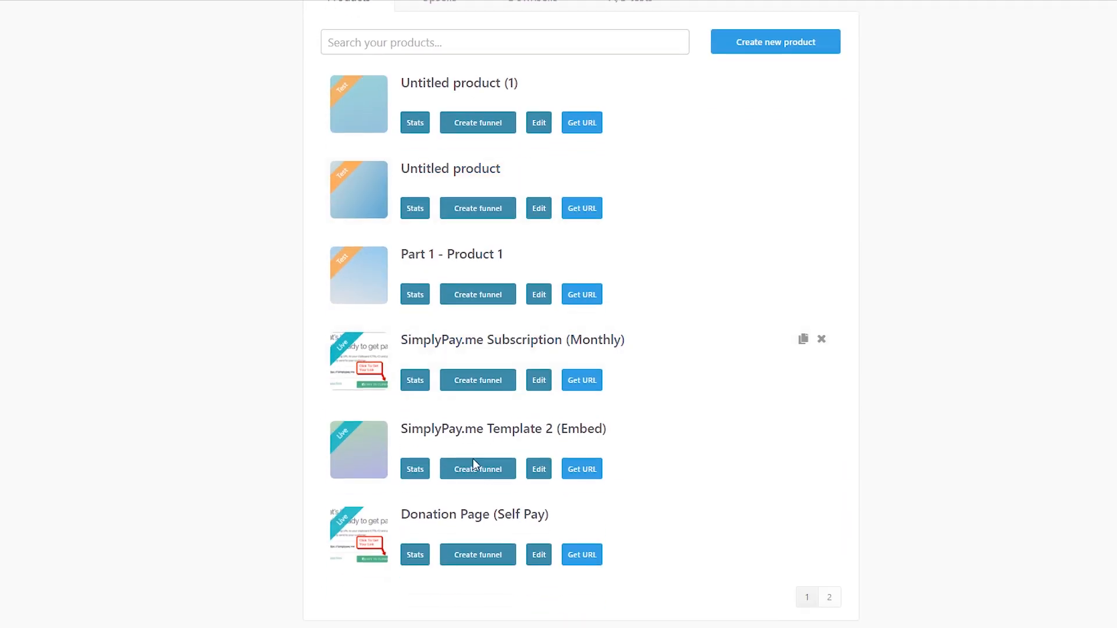
pyautogui.click(539, 554)
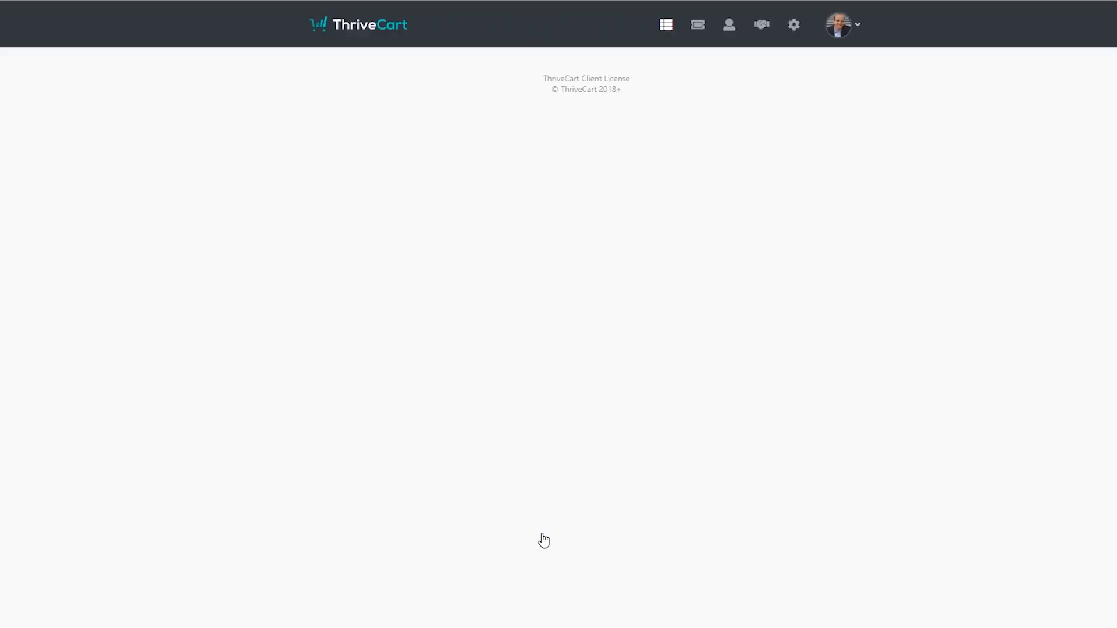
pyautogui.click(491, 134)
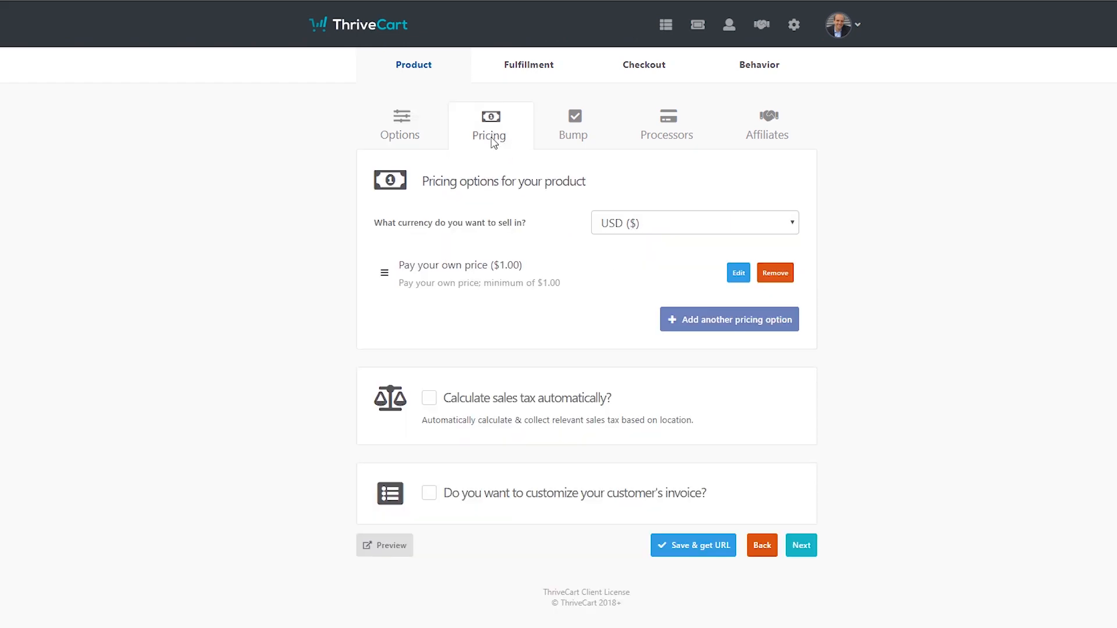
pyautogui.click(735, 275)
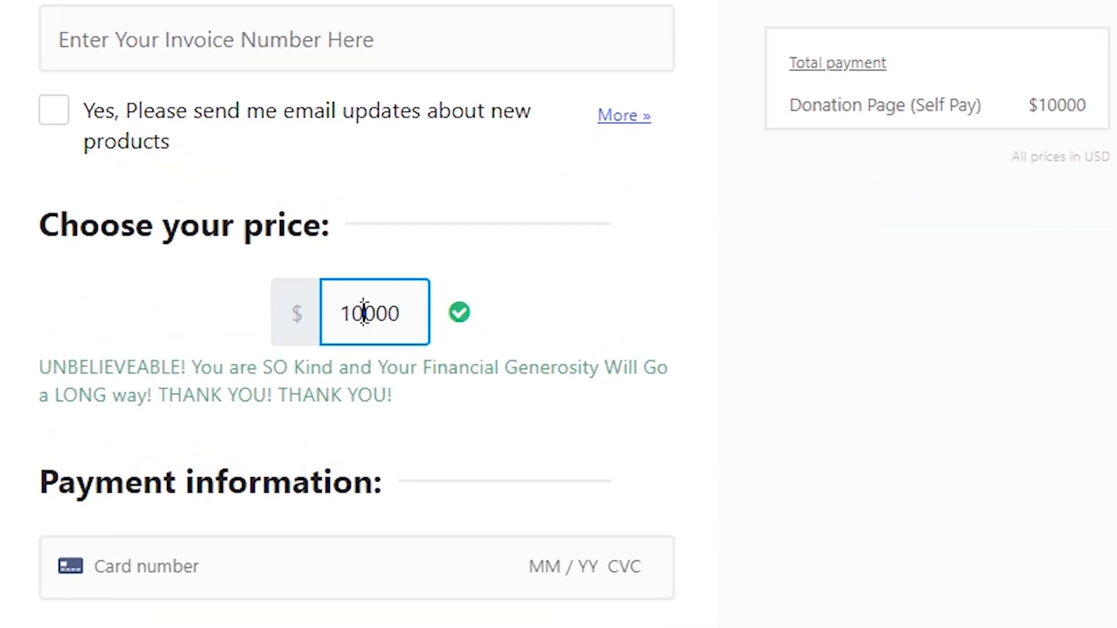
# Step: Re-enter the donation checkout price from $1 to $100 and higher to check the amount due and thank-you messages
pyautogui.doubleClick(480, 313)
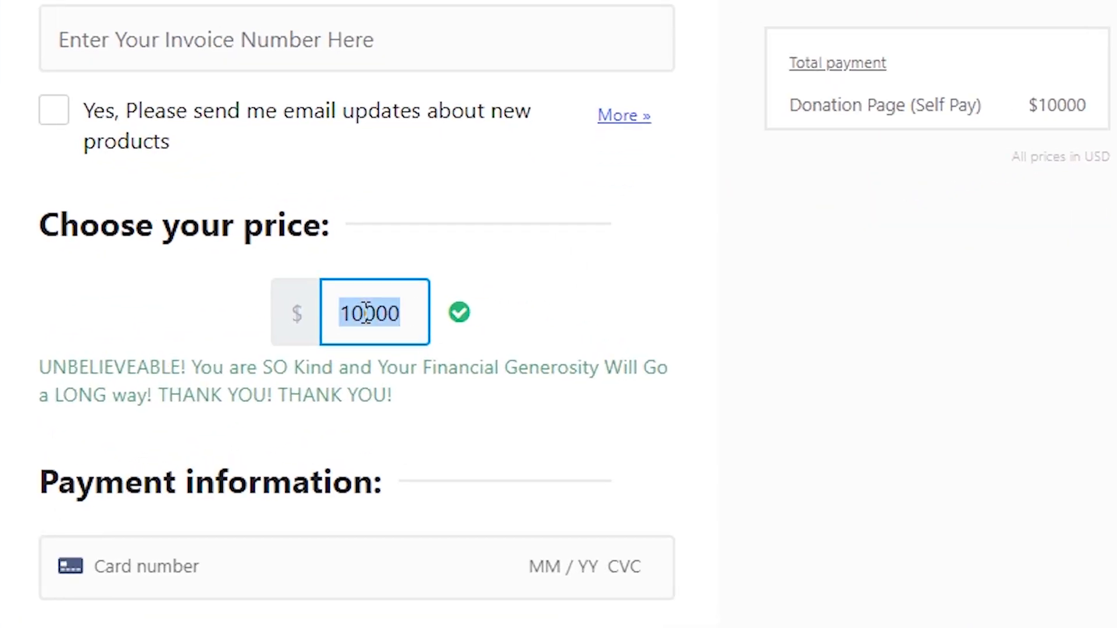
pyautogui.write('1')
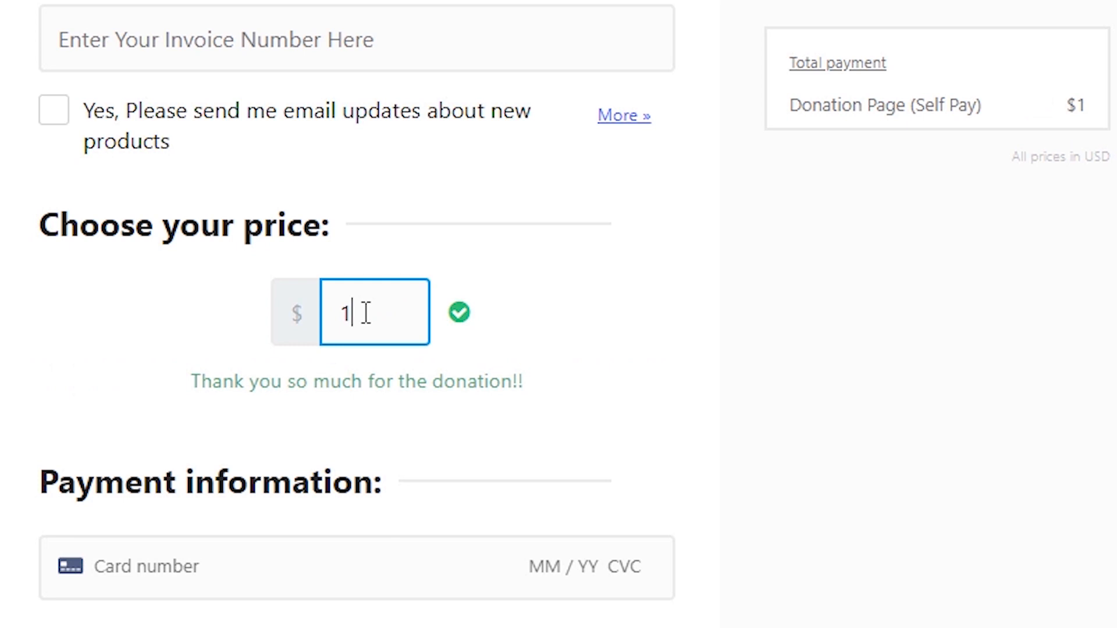
pyautogui.write('0')
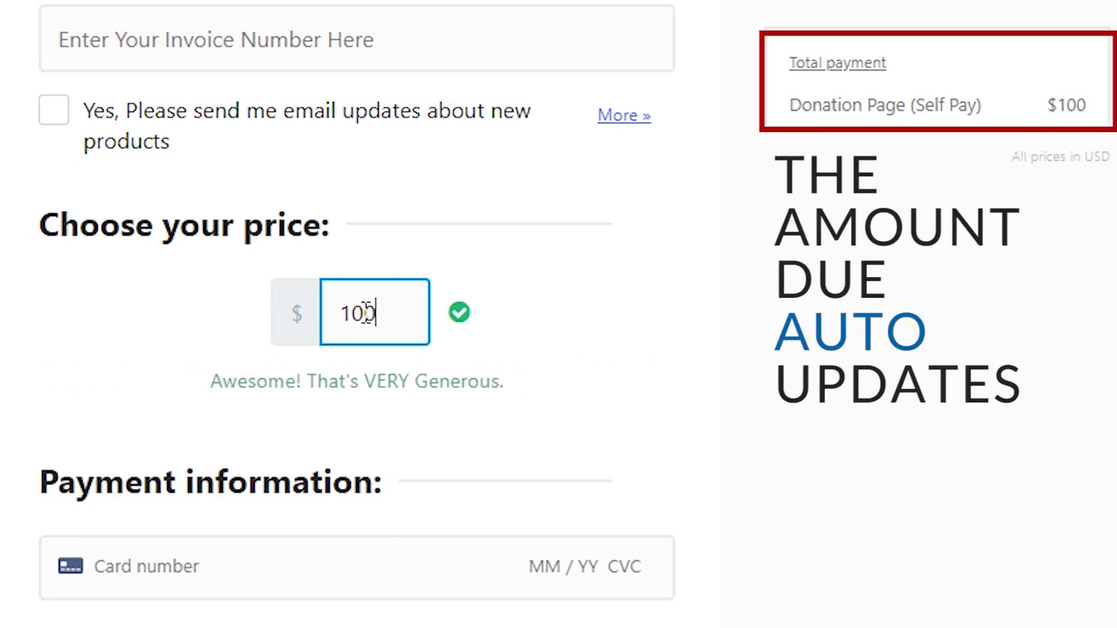
pyautogui.write('00')
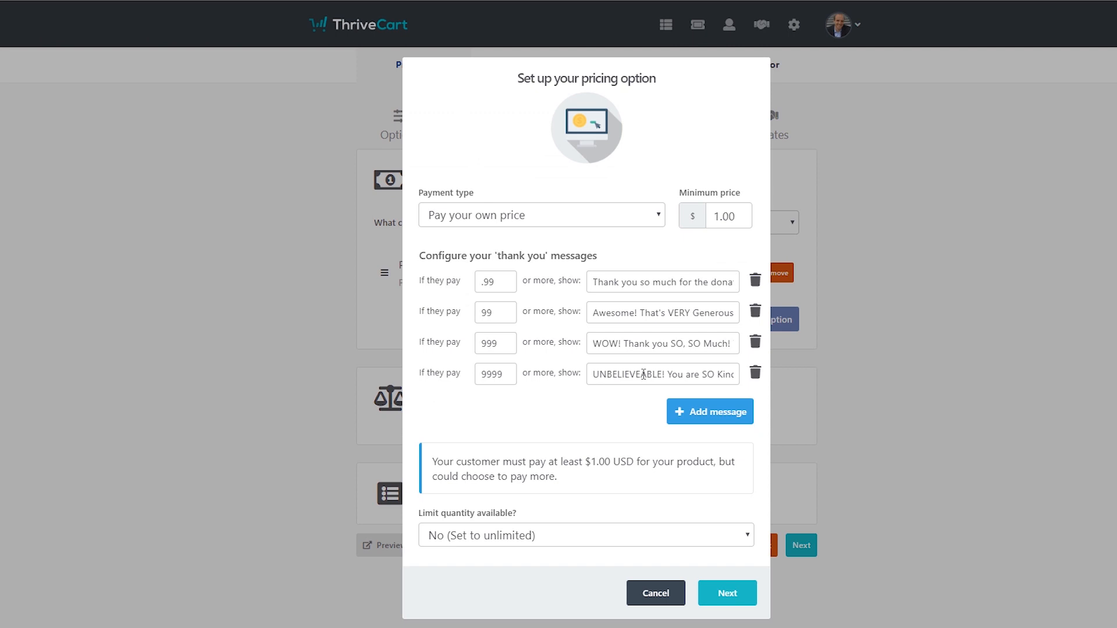
# Step: Add an extra thank-you message to the donation product's pricing option and delete it
pyautogui.click(679, 404)
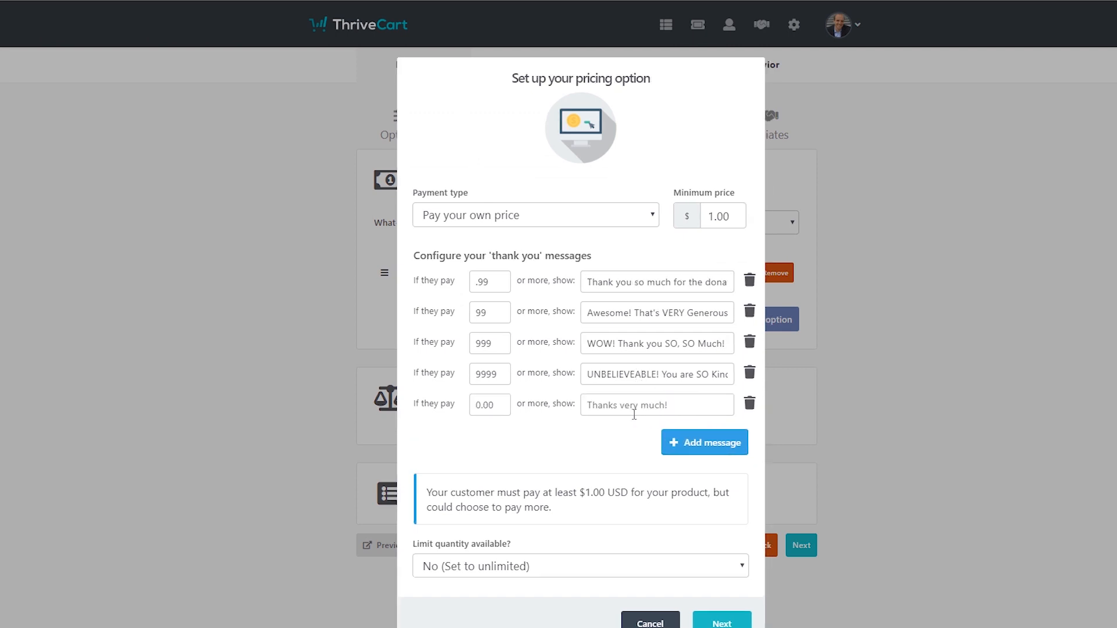
pyautogui.click(750, 404)
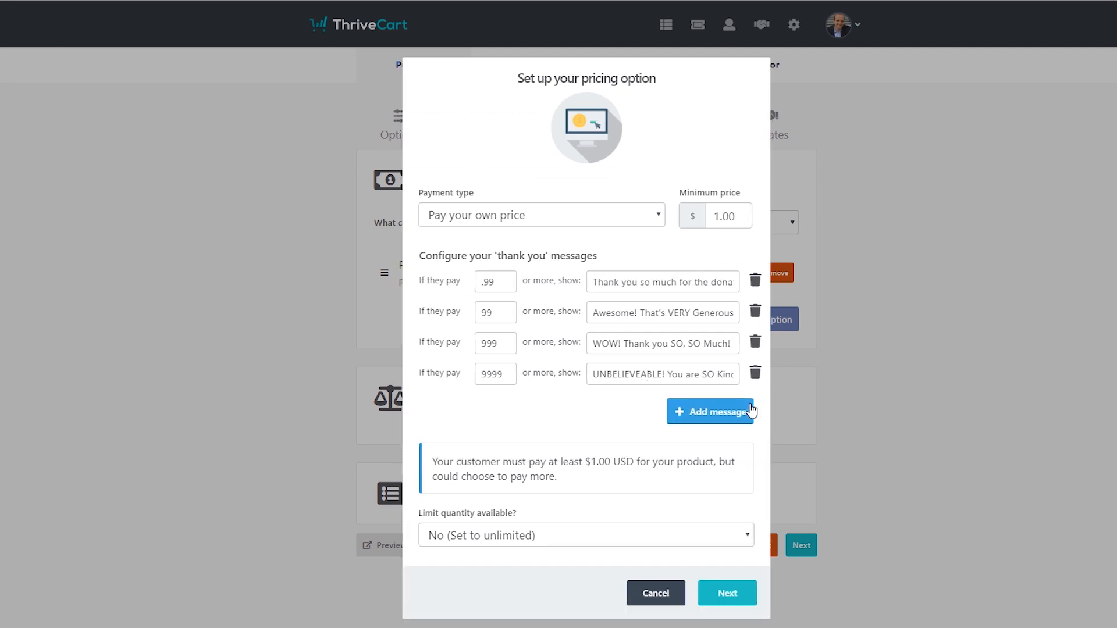
# Step: Check the minimum price and the quantity limit choices of the pay-your-own-price option, and close it without saving
pyautogui.click(716, 217)
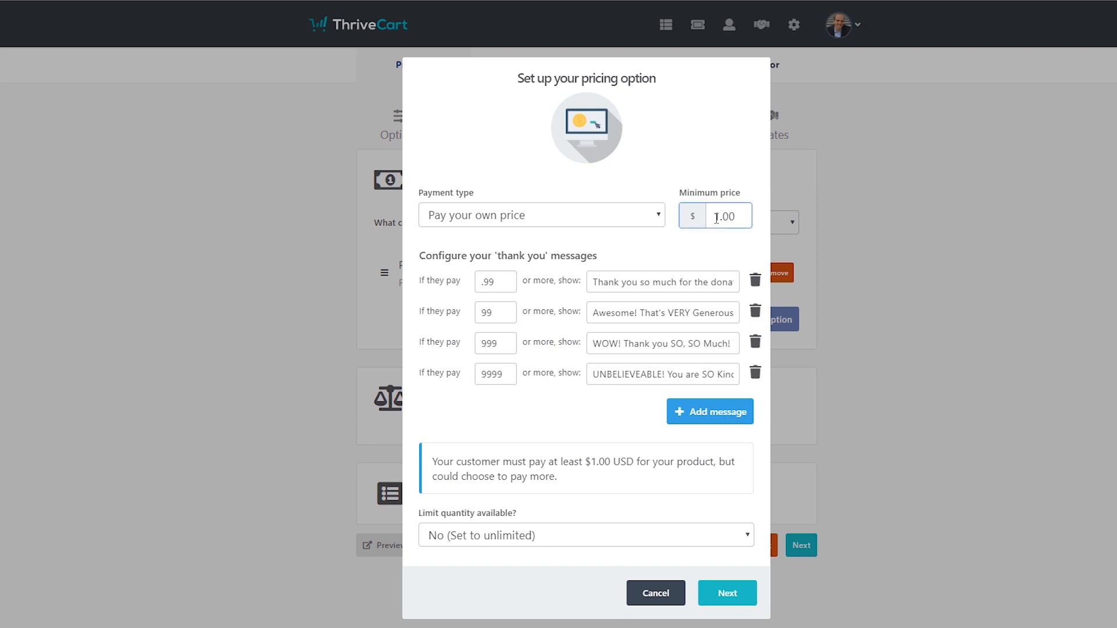
pyautogui.click(551, 537)
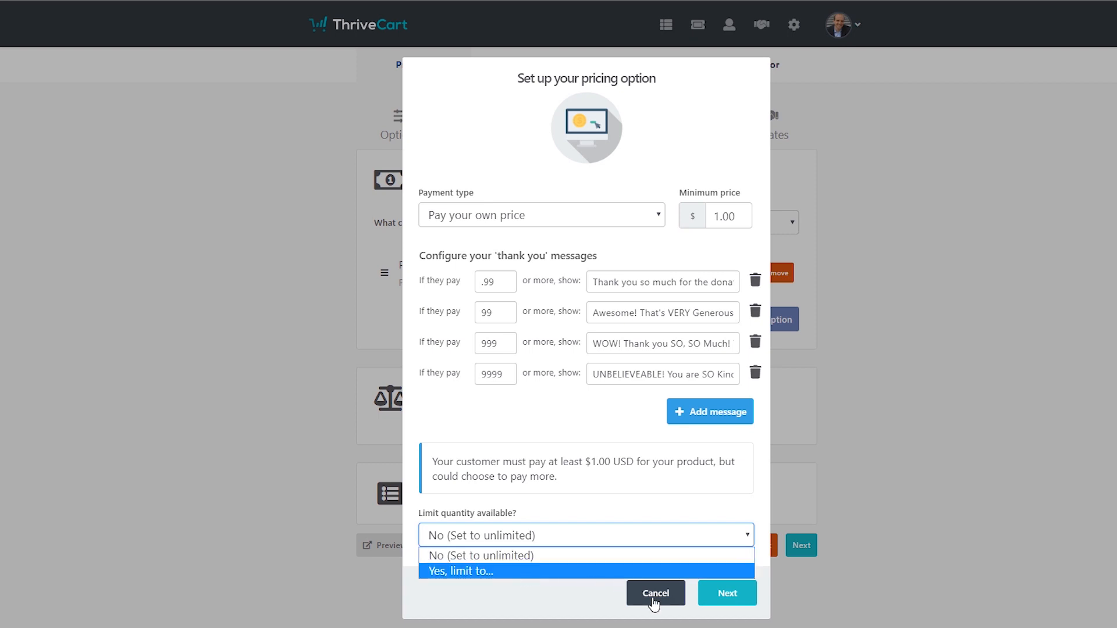
pyautogui.click(643, 494)
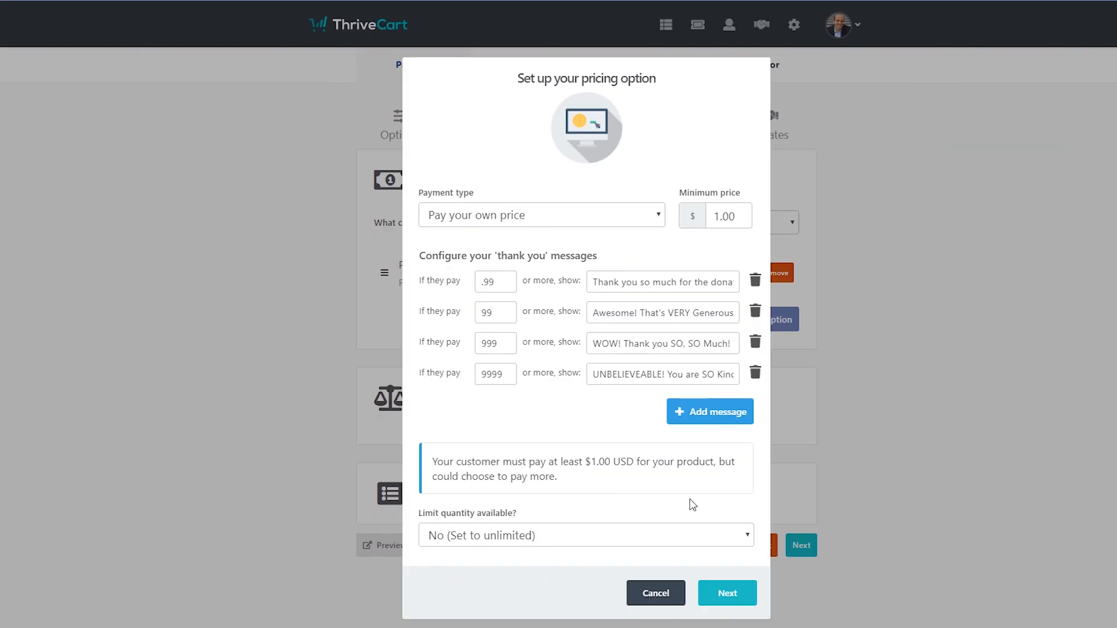
pyautogui.click(656, 595)
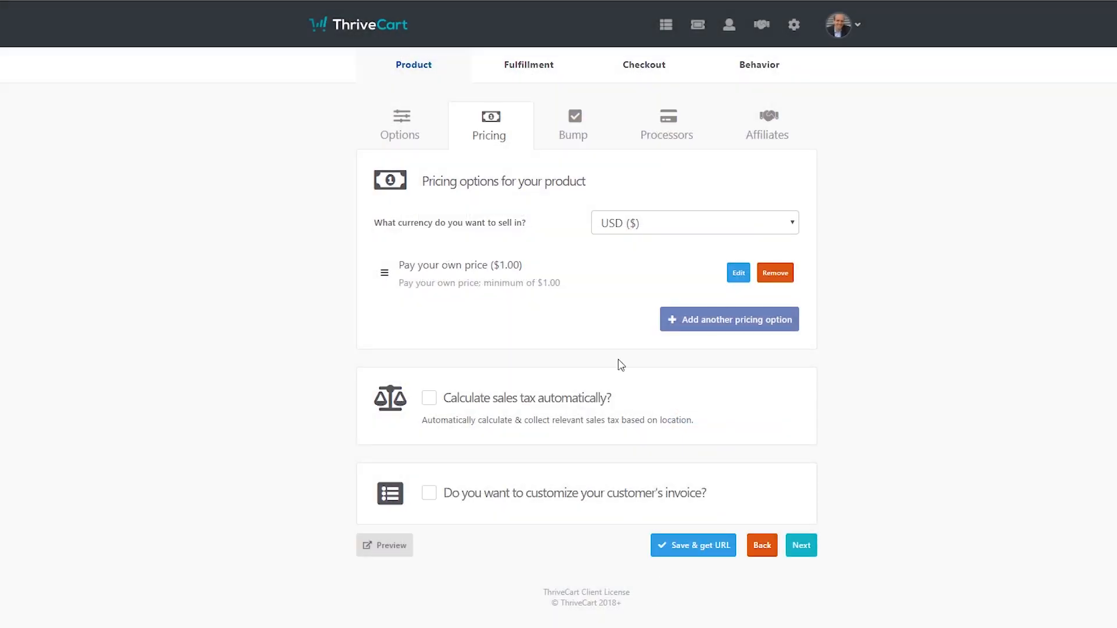
# Step: Return to the product list and open the pricing settings of Untitled product (1)
pyautogui.click(663, 26)
pyautogui.scroll(-5, 596, 384)
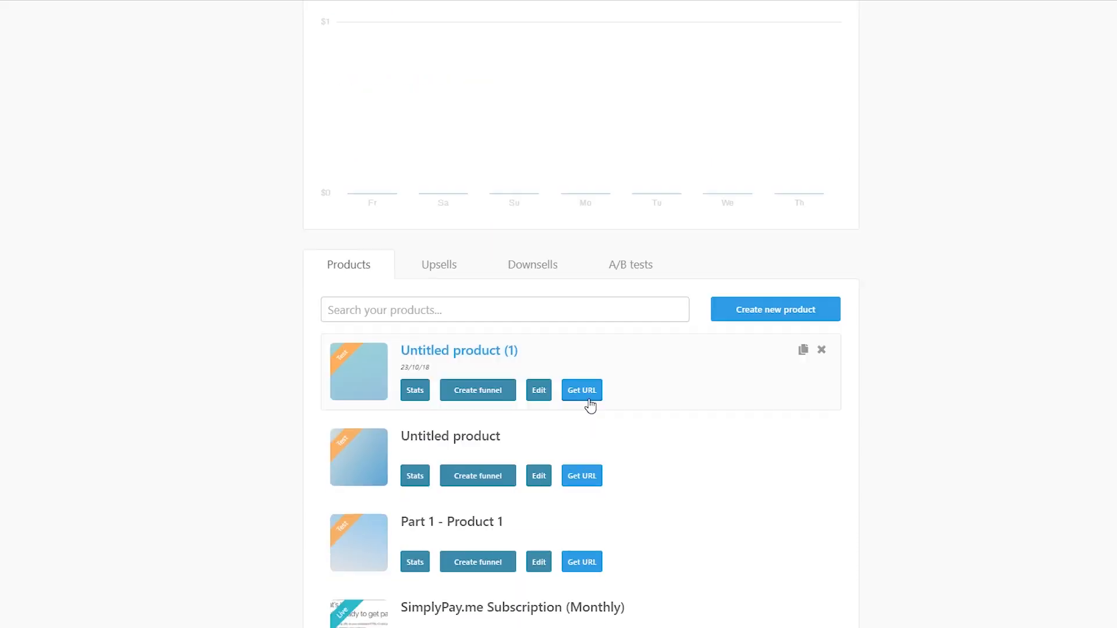
pyautogui.click(534, 393)
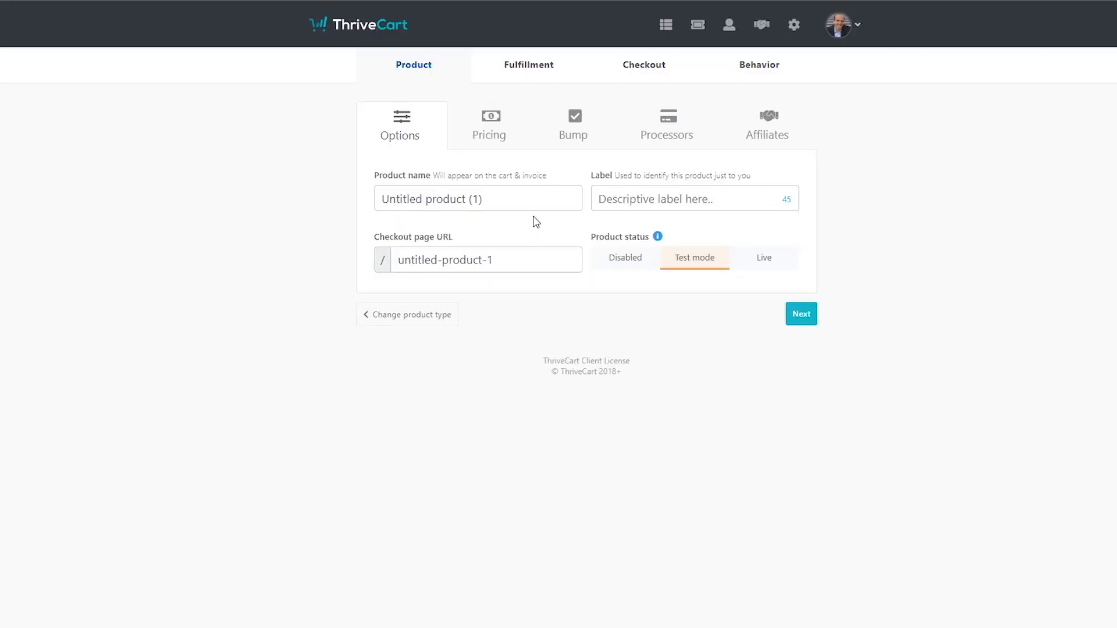
pyautogui.click(495, 135)
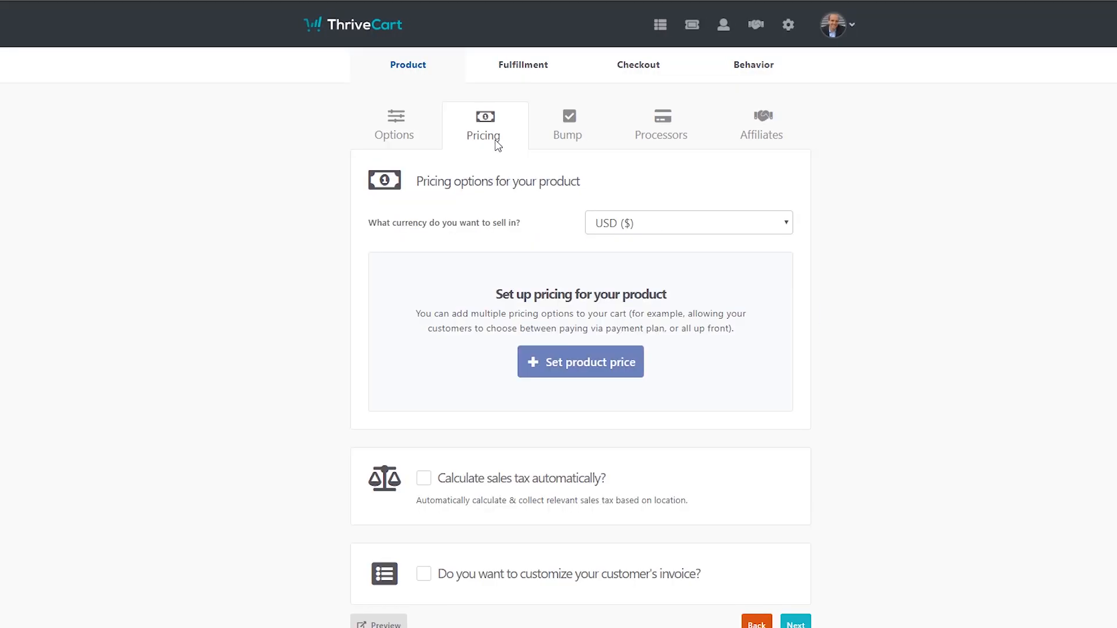
# Step: Review the Split pay settings in a new pricing option, including the number of payments and the recurring invoice choice
pyautogui.click(570, 360)
pyautogui.click(519, 217)
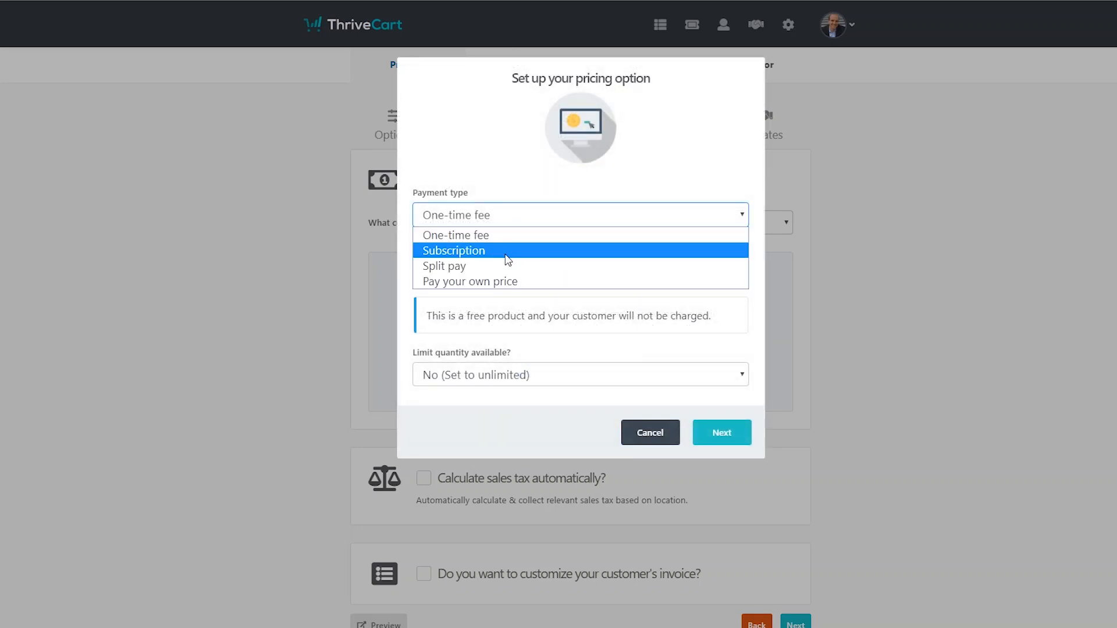
pyautogui.click(506, 268)
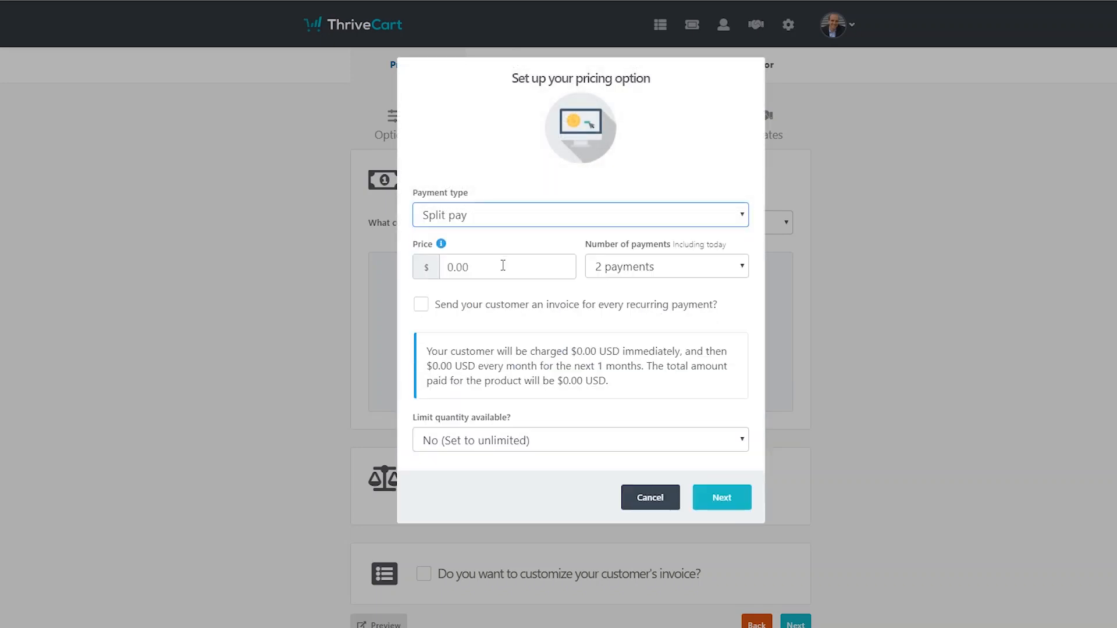
pyautogui.click(632, 275)
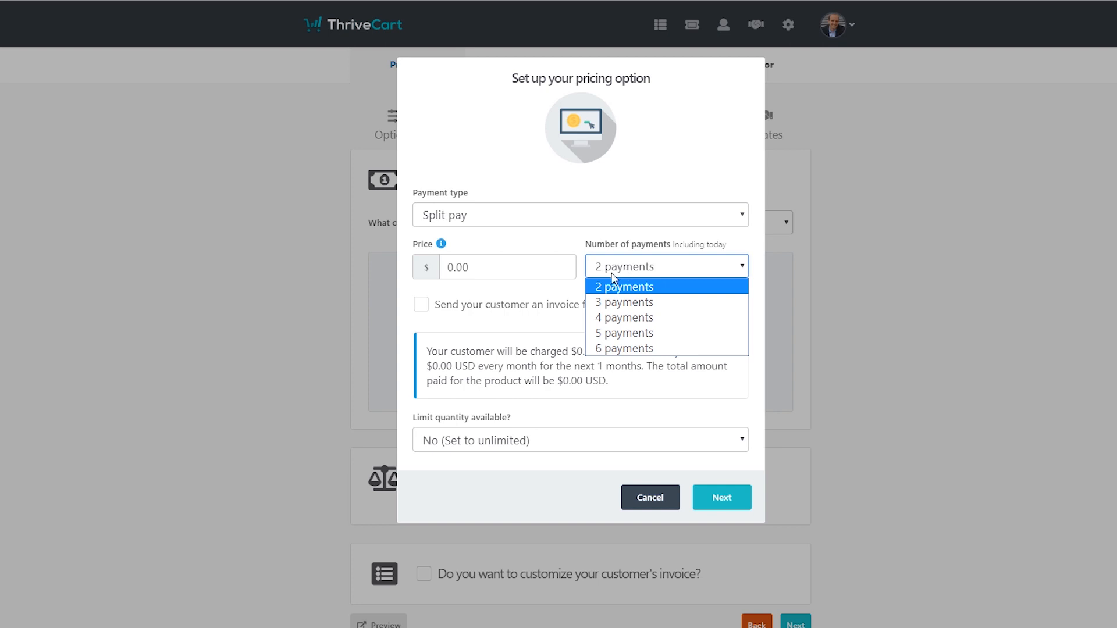
pyautogui.click(523, 309)
pyautogui.click(524, 309)
pyautogui.click(523, 308)
pyautogui.click(524, 308)
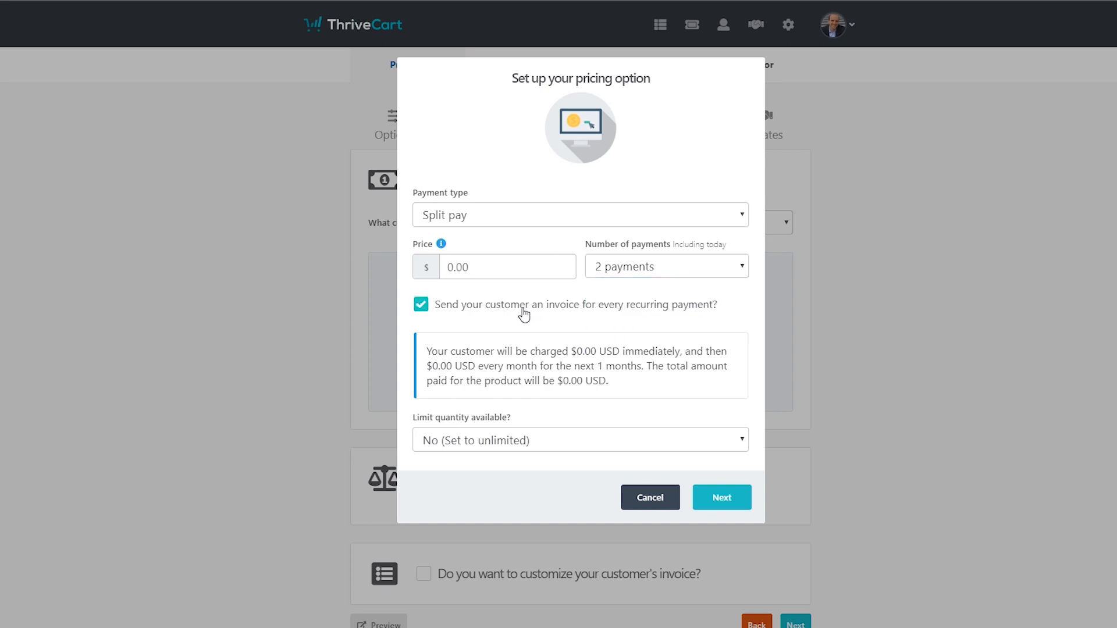
# Step: Review the Pay your own price and Subscription settings, and cancel the new pricing option
pyautogui.click(512, 215)
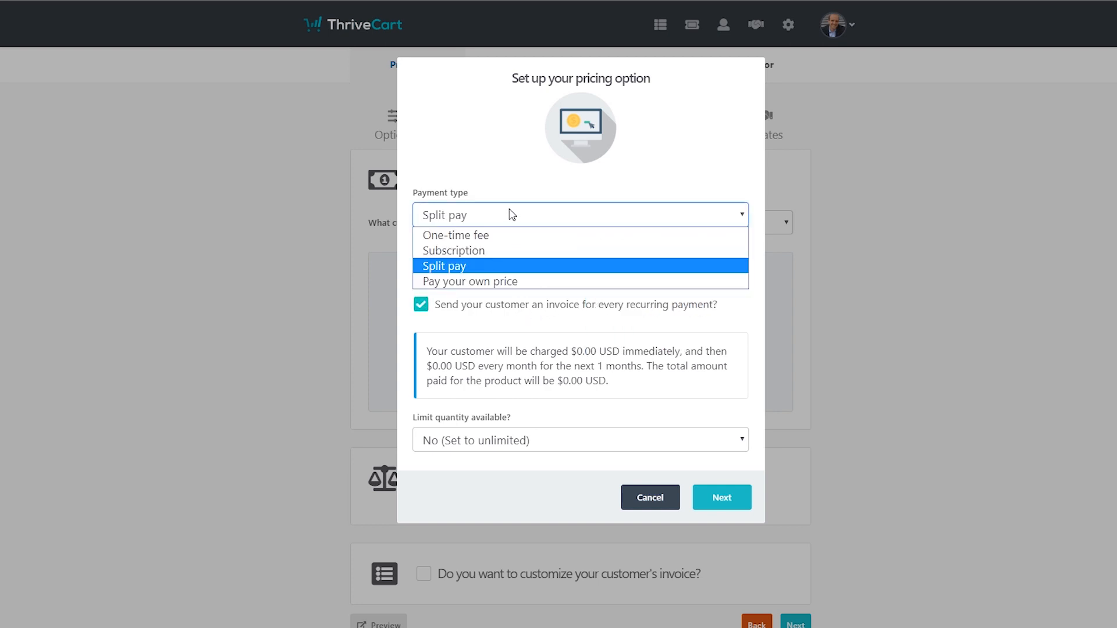
pyautogui.click(490, 282)
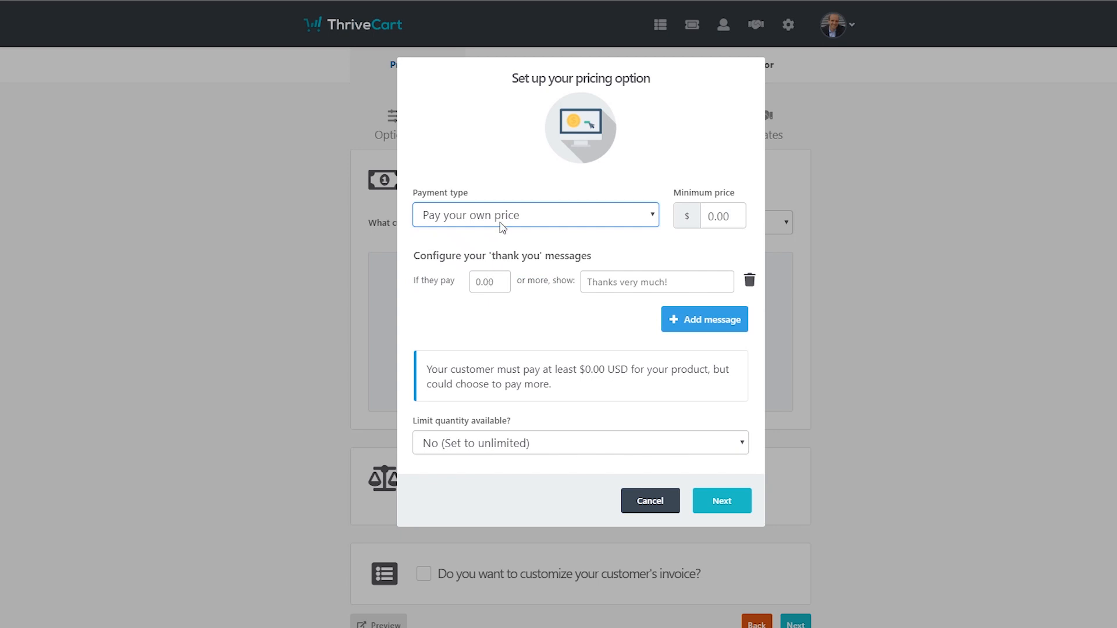
pyautogui.click(499, 220)
pyautogui.click(491, 253)
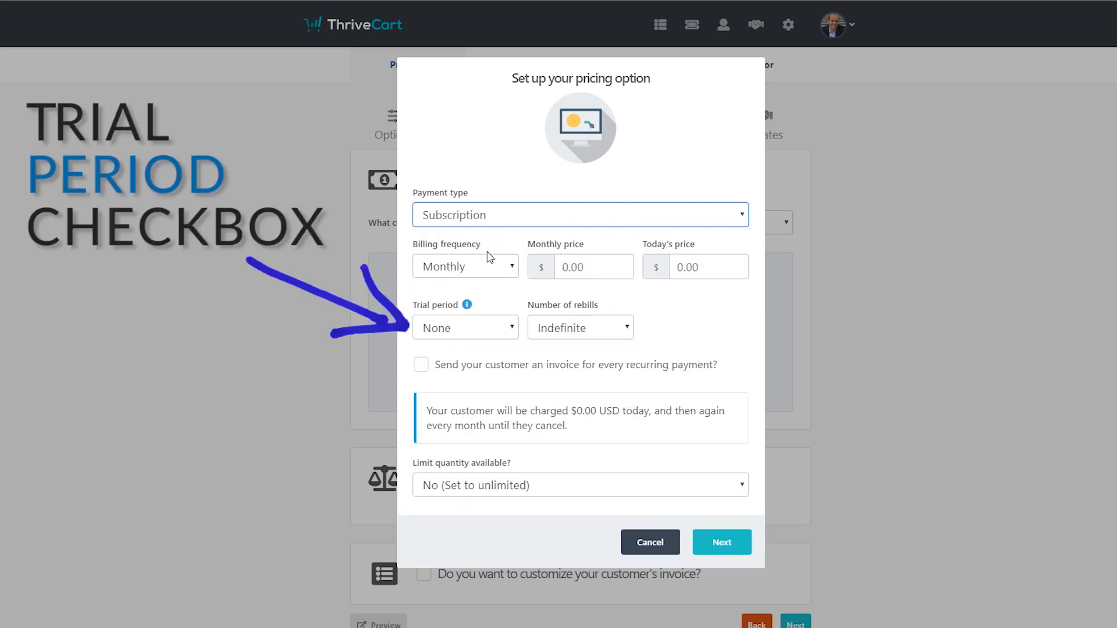
pyautogui.click(649, 543)
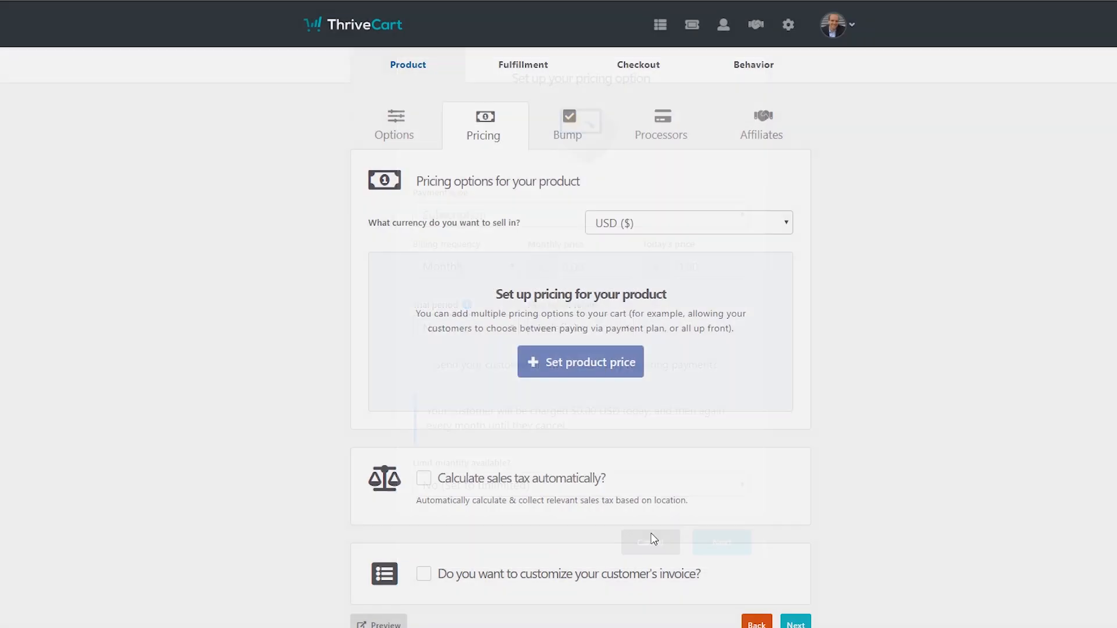
# Step: Open the 25% off coupon, check what it applies to, and make it also apply to recurring/future payments
pyautogui.click(692, 25)
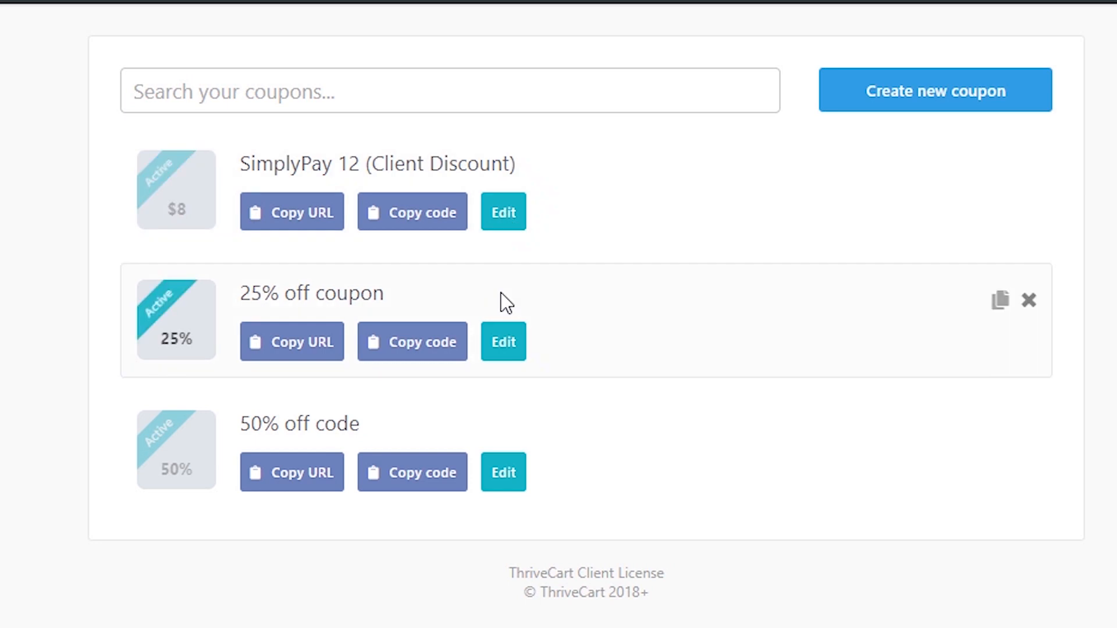
pyautogui.click(501, 344)
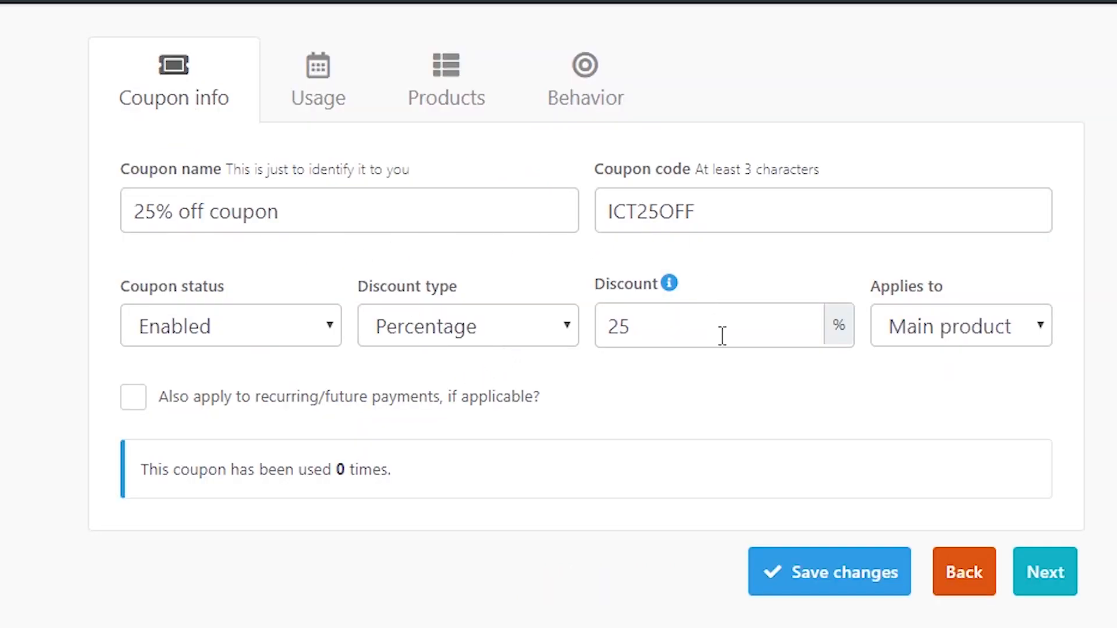
pyautogui.click(977, 330)
pyautogui.click(981, 335)
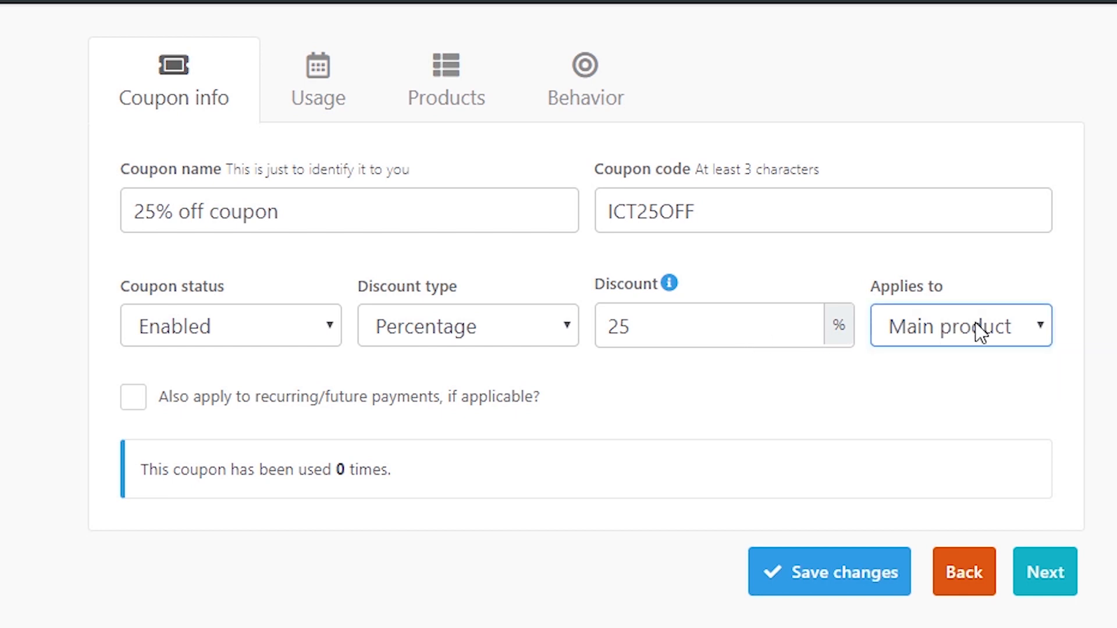
pyautogui.click(185, 414)
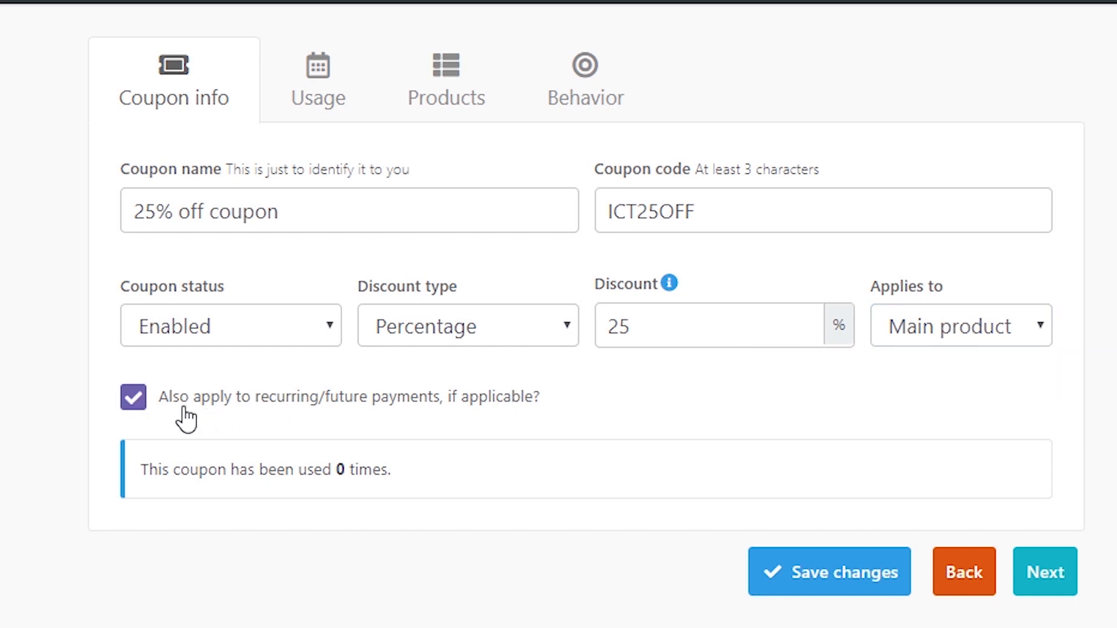
# Step: Check the discount type and coupon status choices of the 25% off coupon, and save the coupon
pyautogui.click(456, 336)
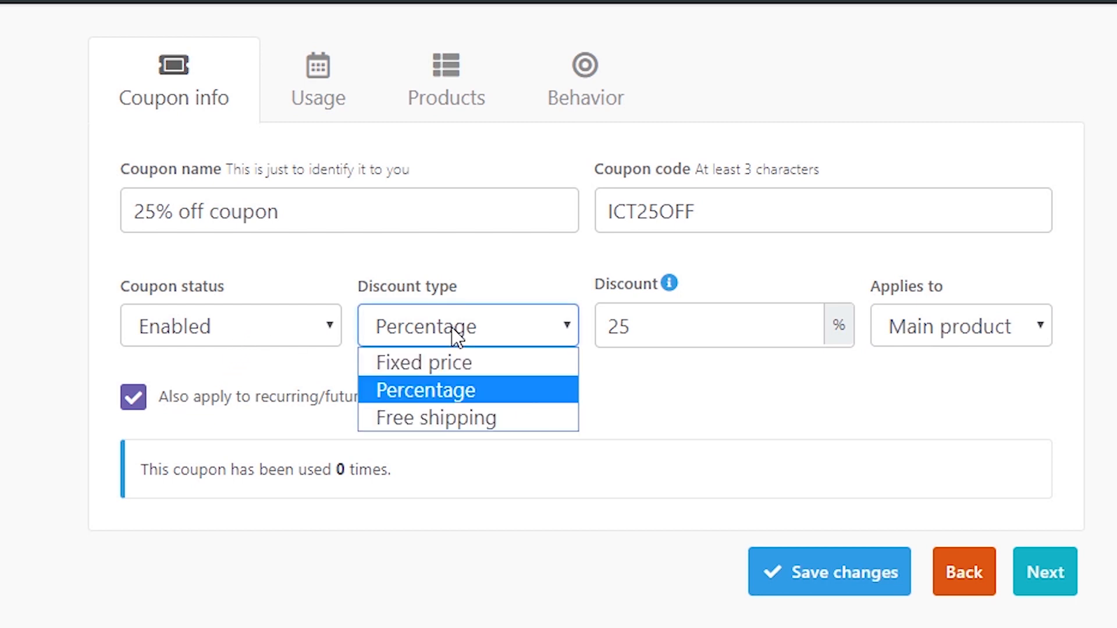
pyautogui.click(455, 336)
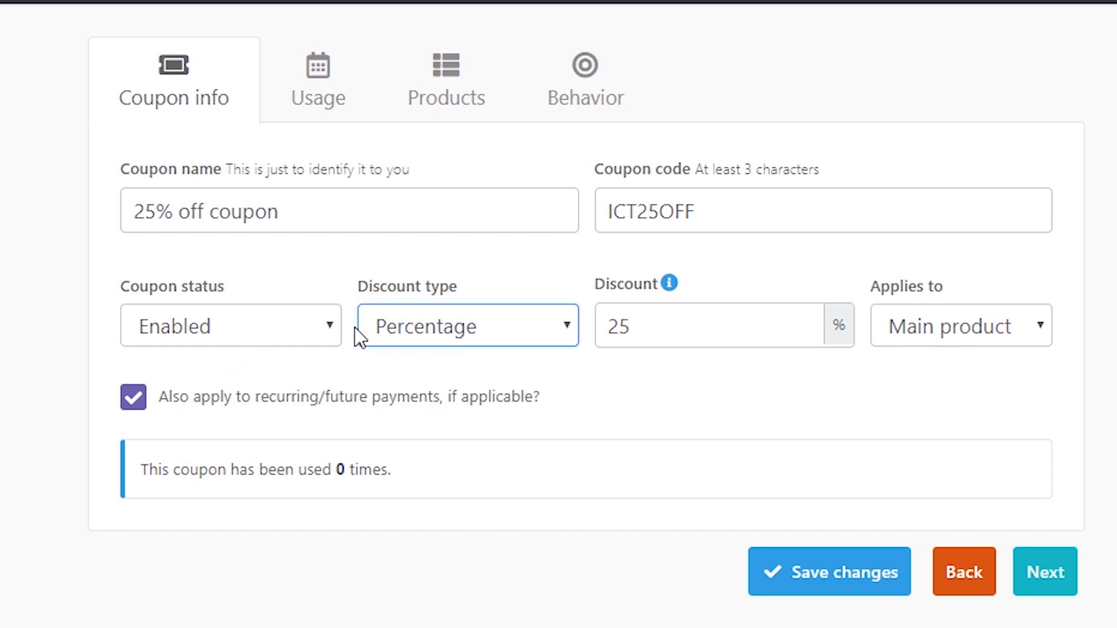
pyautogui.click(307, 336)
pyautogui.click(306, 335)
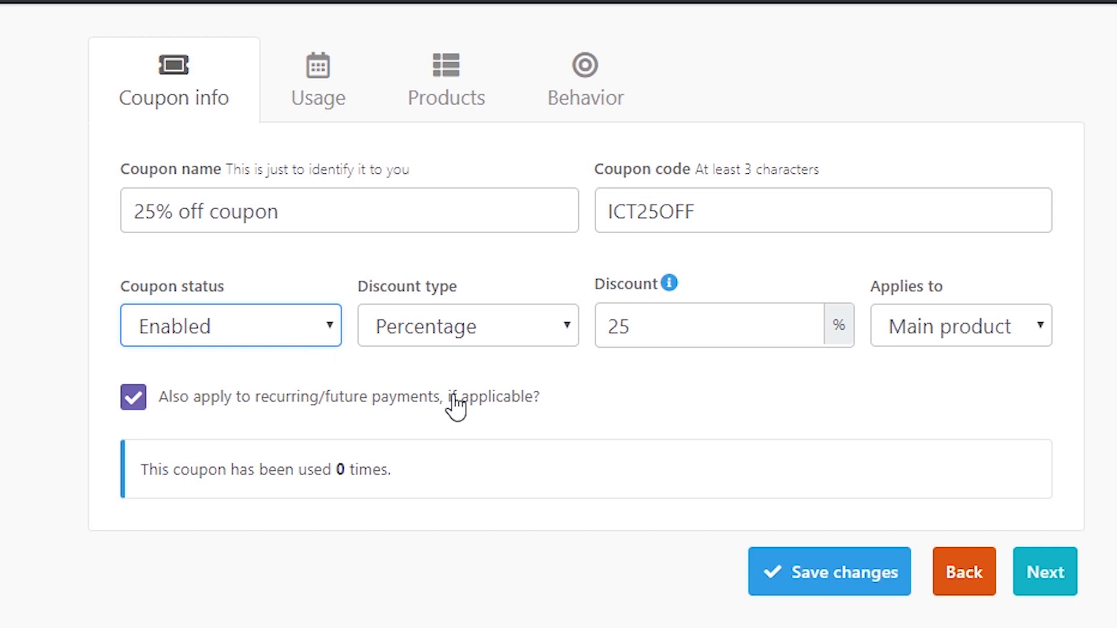
pyautogui.click(843, 589)
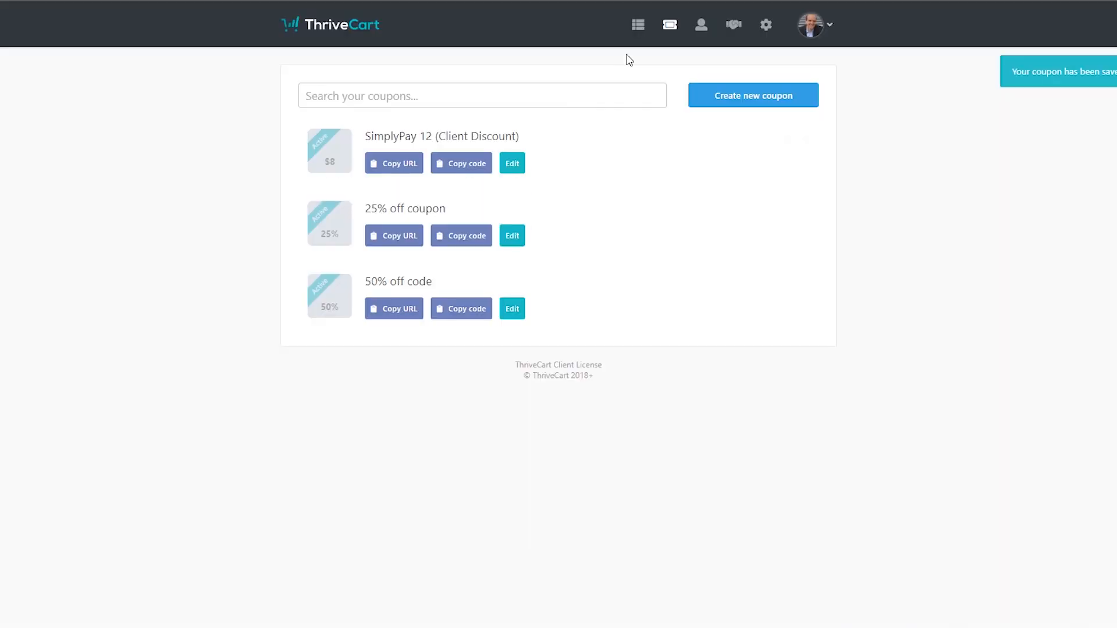
# Step: Open Untitled product (1) from the product list and show its checkout customization layout
pyautogui.click(634, 28)
pyautogui.scroll(-3, 576, 326)
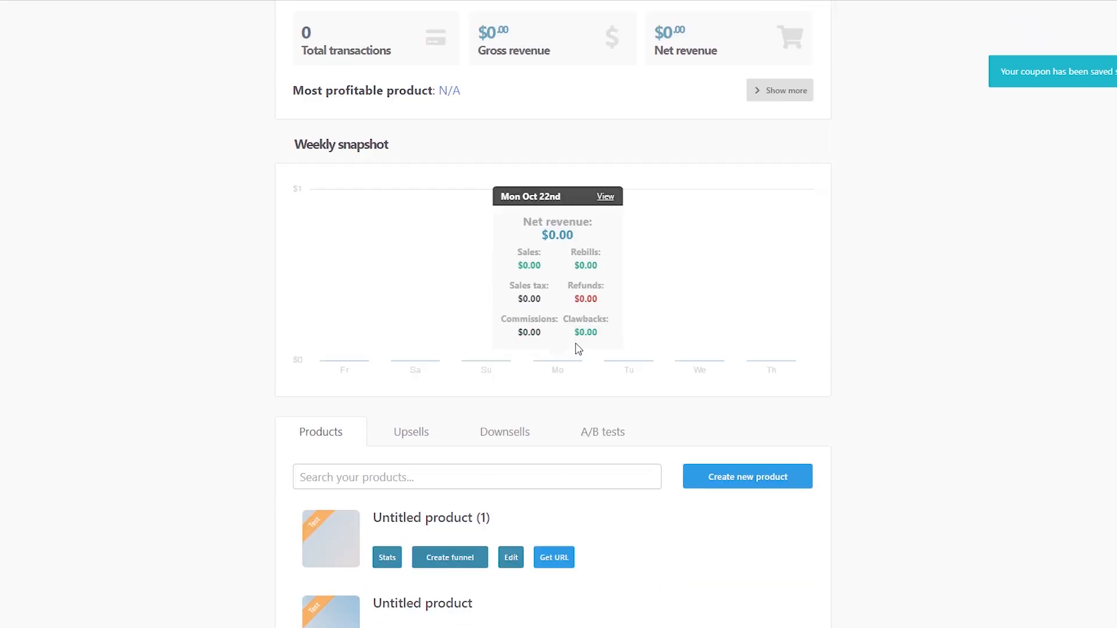
pyautogui.click(512, 459)
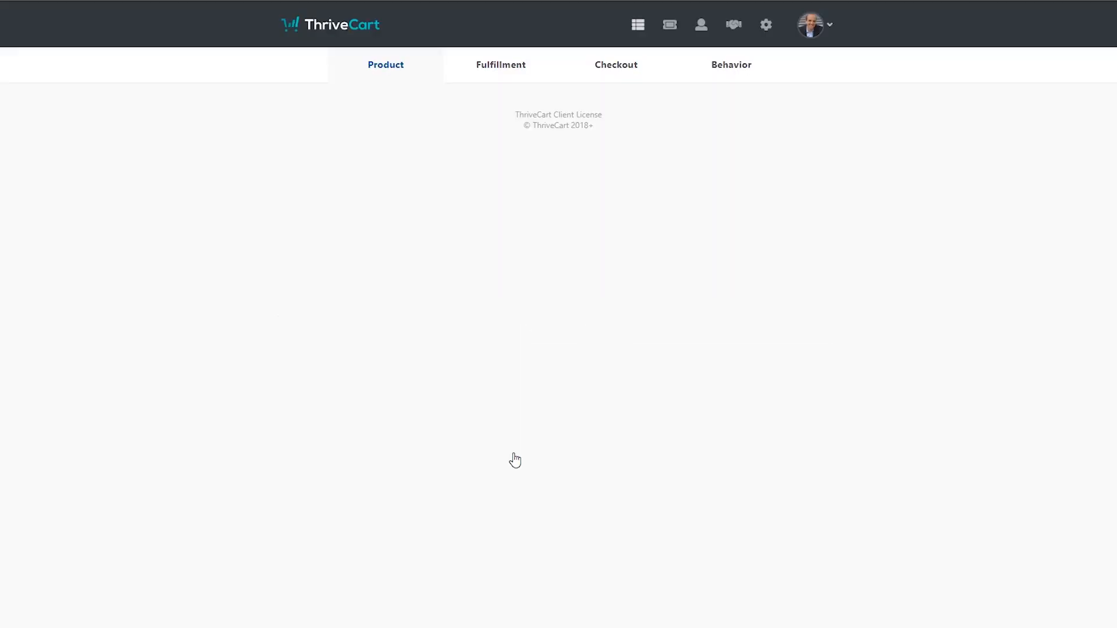
pyautogui.click(611, 67)
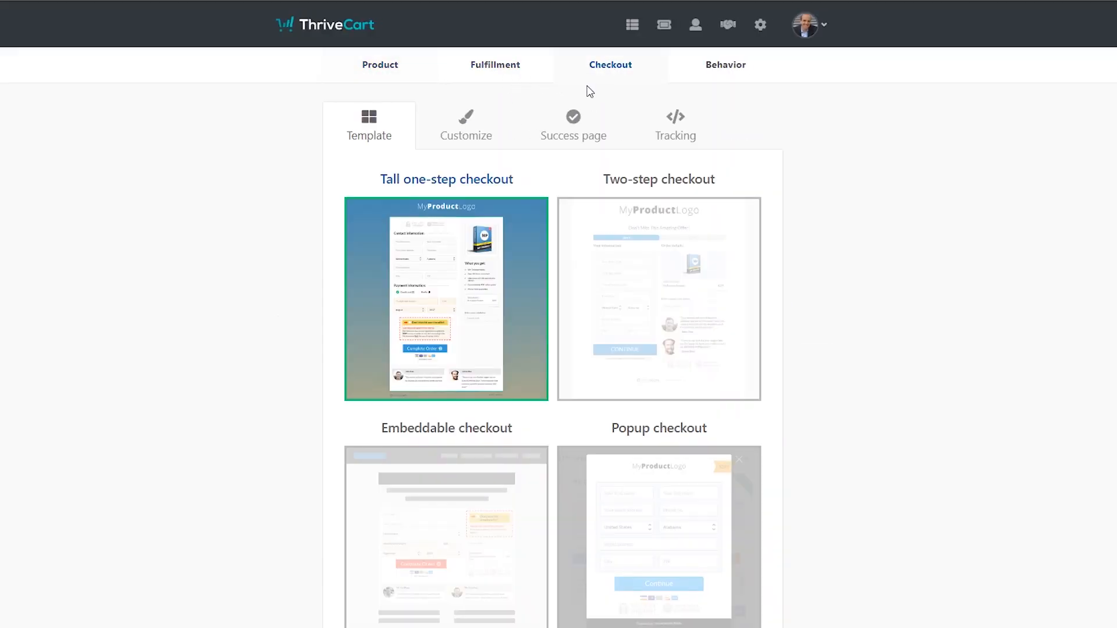
pyautogui.click(466, 135)
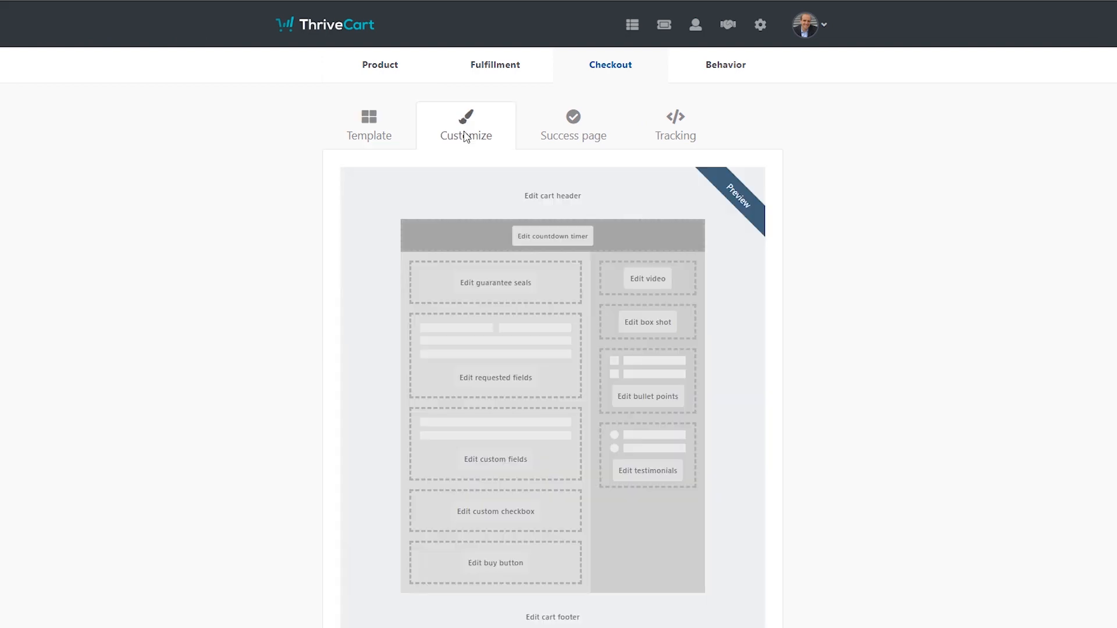
# Step: Look at the countdown timer, requested fields and custom fields settings of the checkout layout, closing each without changes
pyautogui.click(526, 235)
pyautogui.click(609, 166)
pyautogui.click(501, 375)
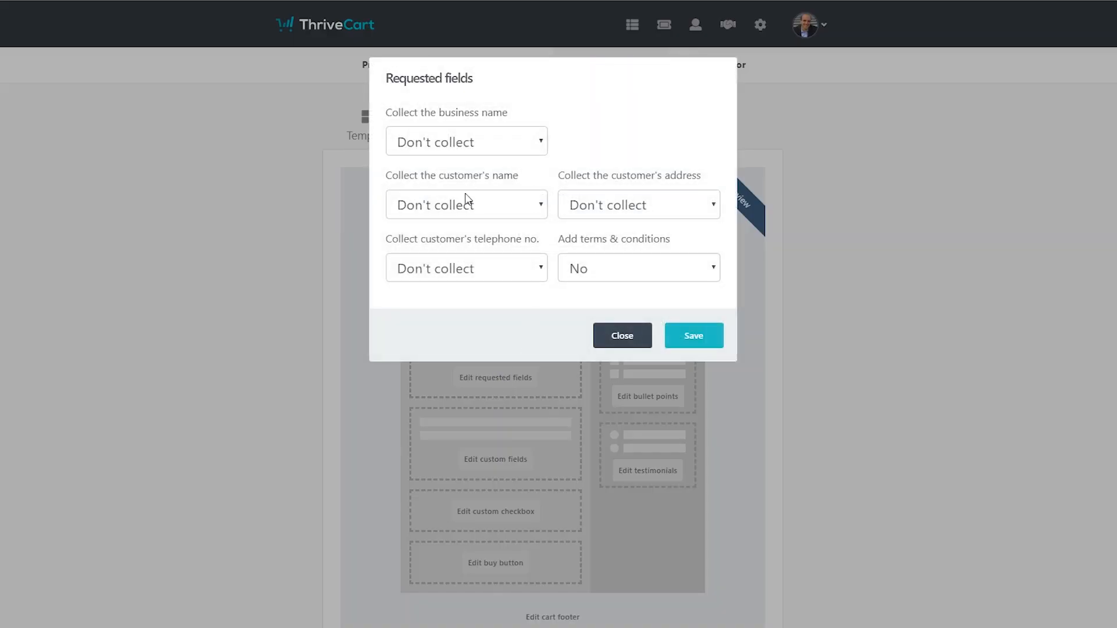
pyautogui.click(631, 342)
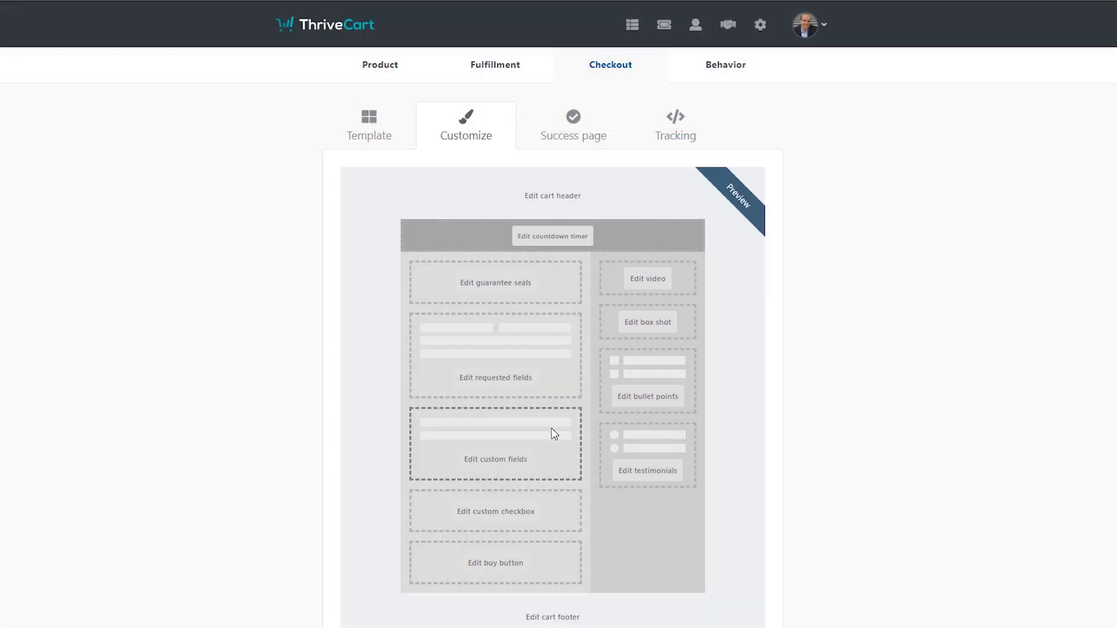
pyautogui.click(497, 460)
pyautogui.click(627, 211)
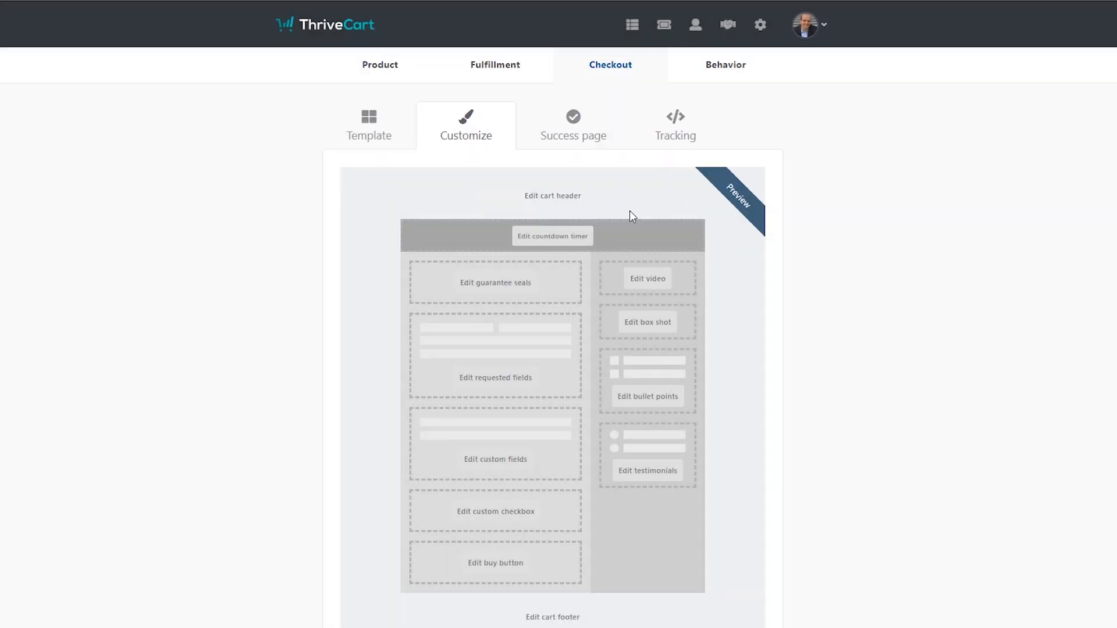
# Step: Review the autoresponder and payment gateway integrations in the account settings
pyautogui.click(757, 33)
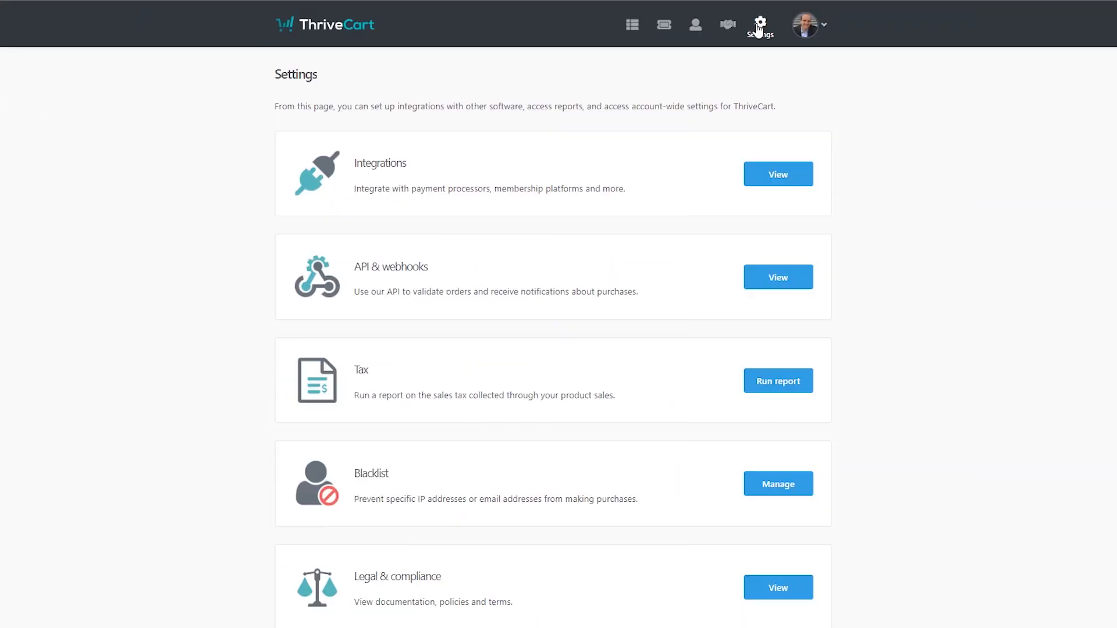
pyautogui.click(760, 177)
pyautogui.click(762, 247)
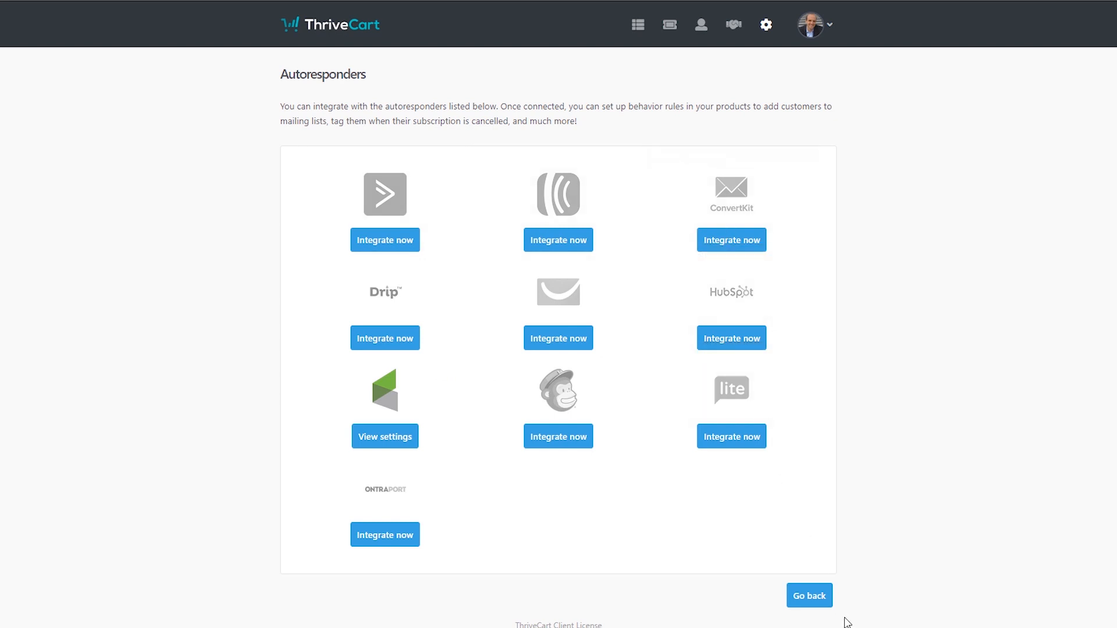
pyautogui.click(809, 597)
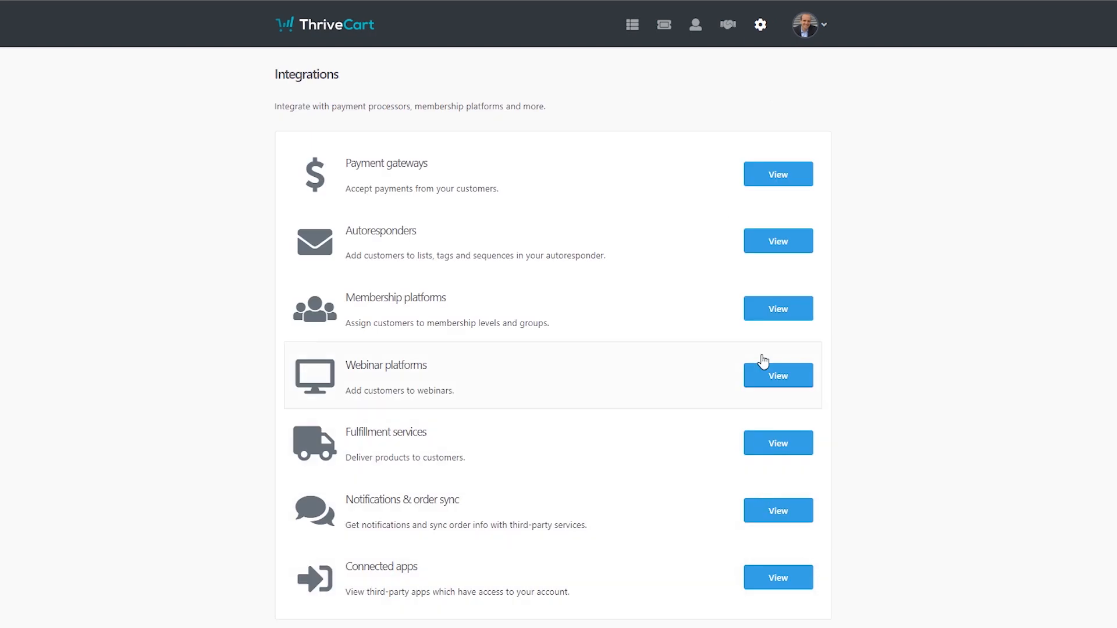
pyautogui.click(766, 180)
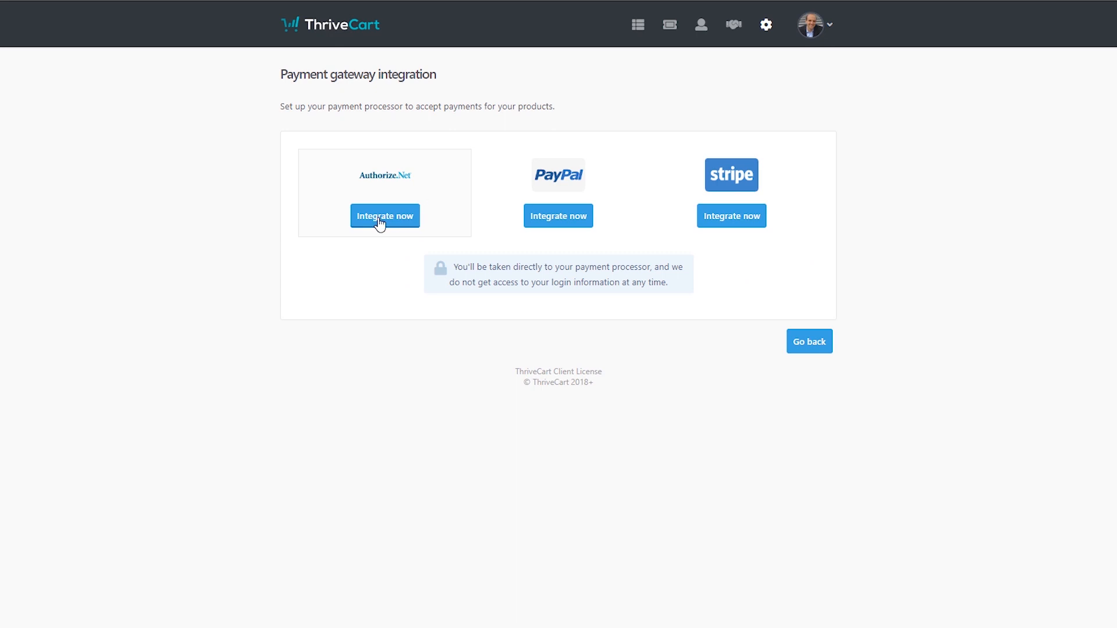
# Step: Reopen Untitled product (1) and view its pricing options and its checkout templates
pyautogui.click(642, 34)
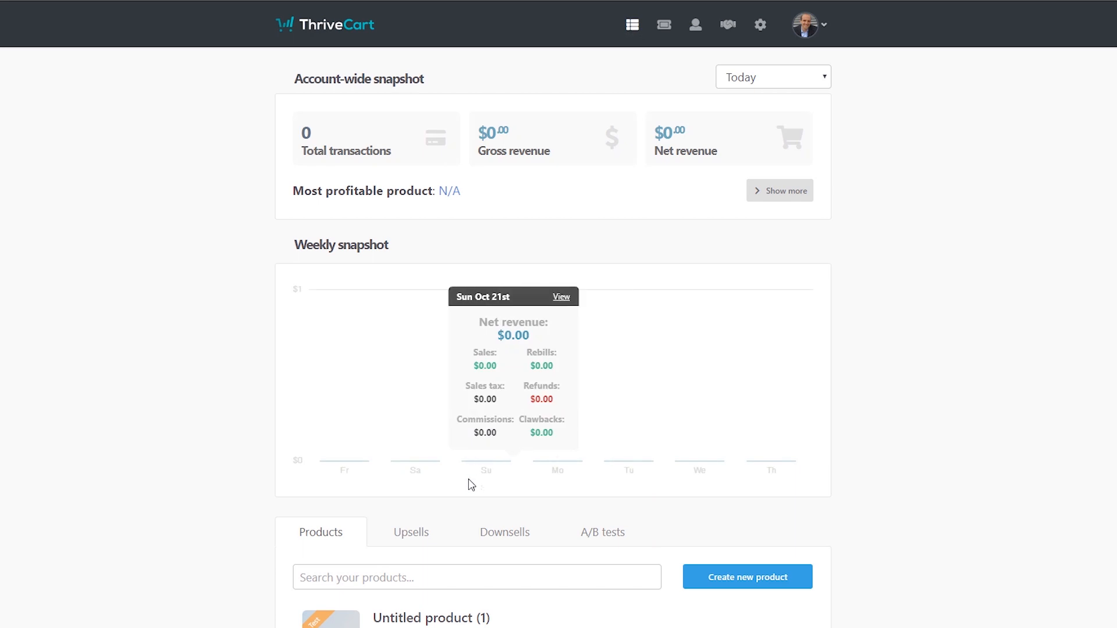
pyautogui.scroll(-2, 474, 500)
pyautogui.click(512, 524)
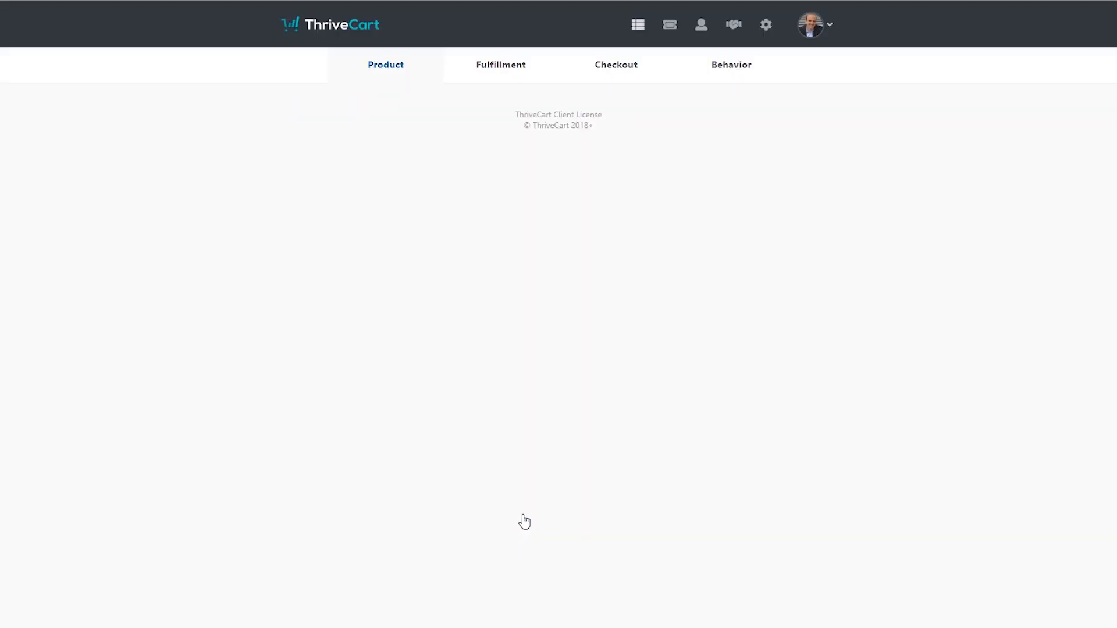
pyautogui.click(469, 135)
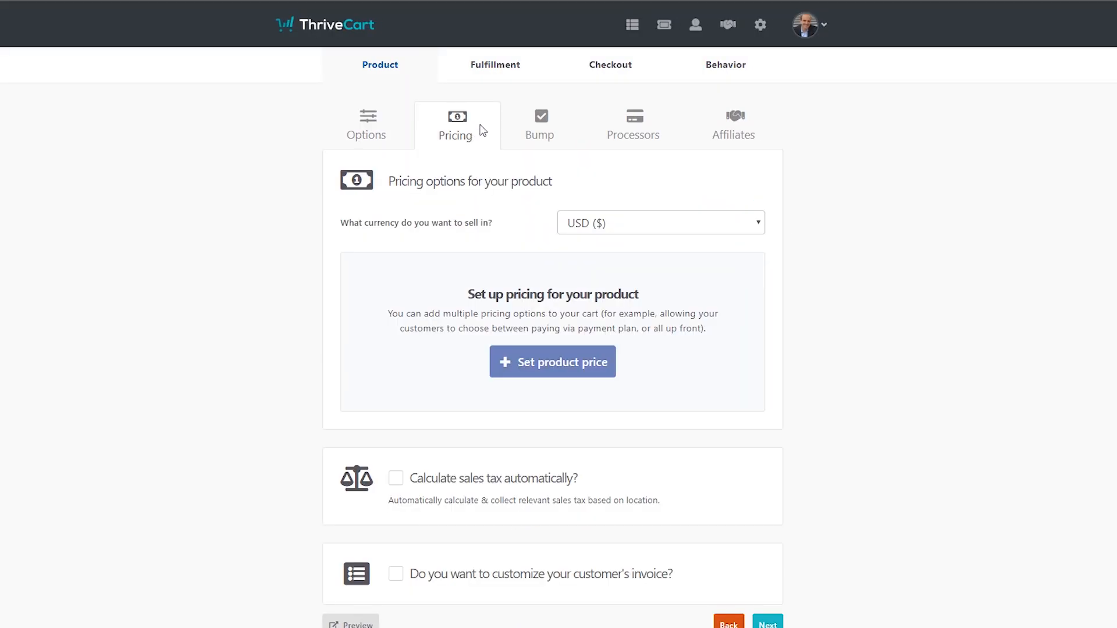
pyautogui.click(603, 69)
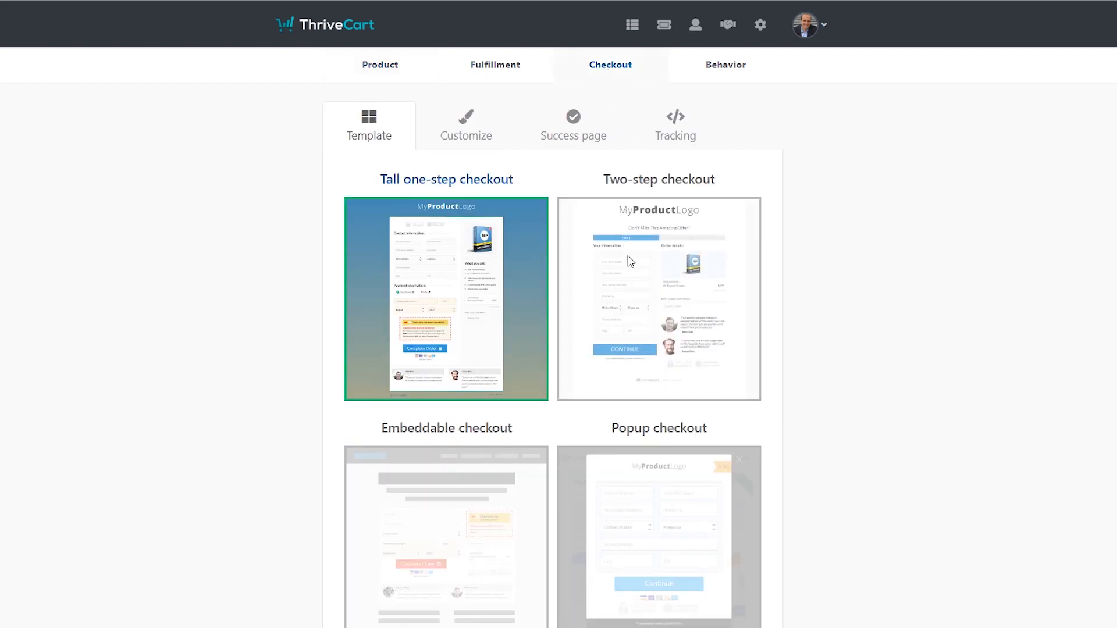